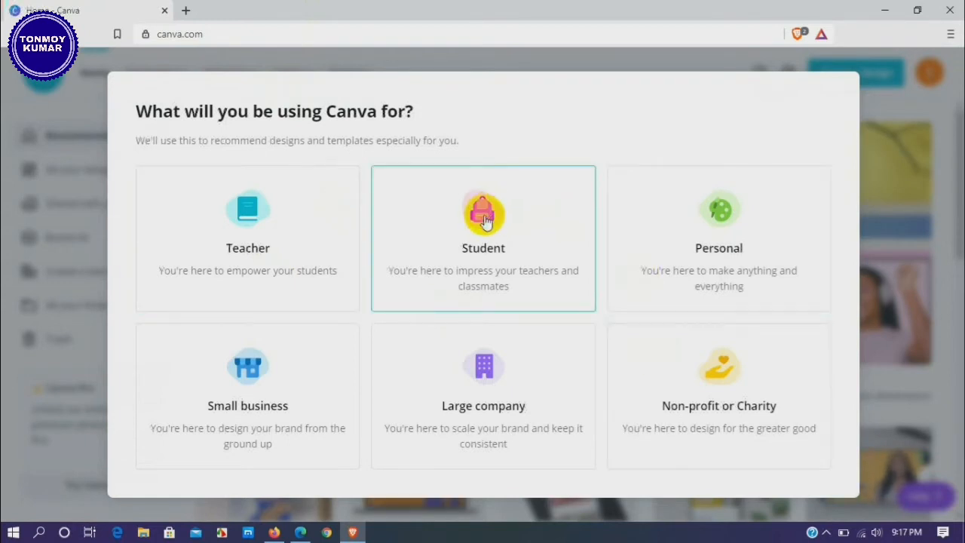
# Choose Student as the intended use and skip inviting team members.
pyautogui.click(484, 216)
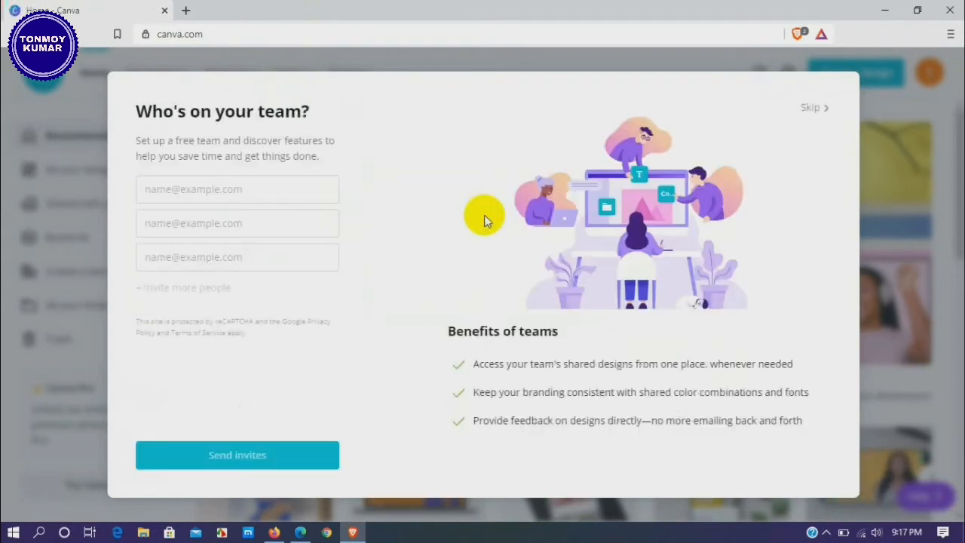
pyautogui.click(810, 108)
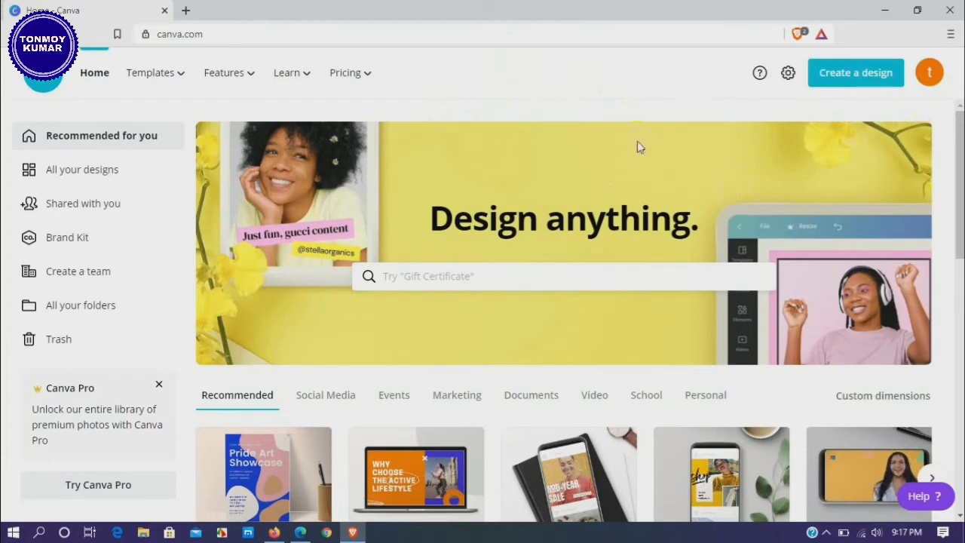
# Create a new blank design of the Logo type.
pyautogui.click(845, 80)
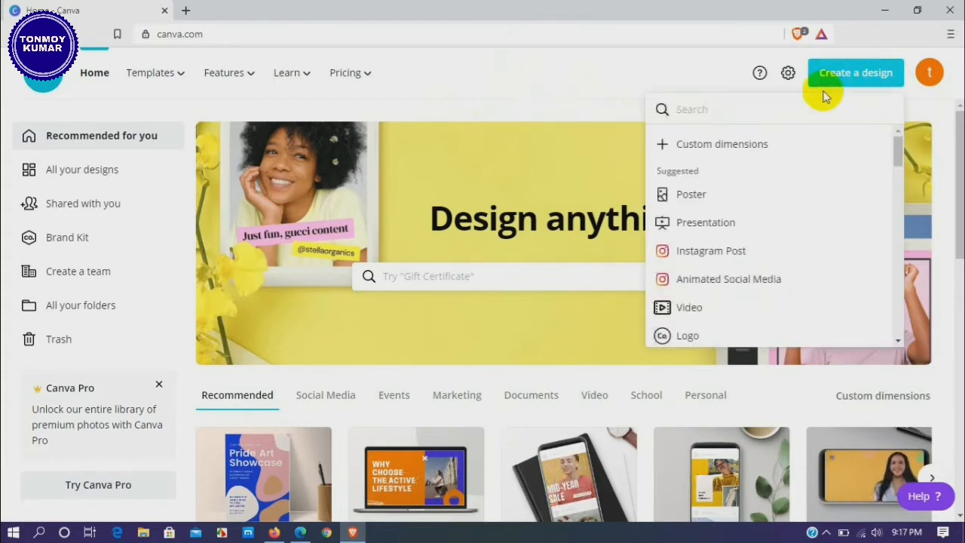
pyautogui.scroll(-2, 733, 199)
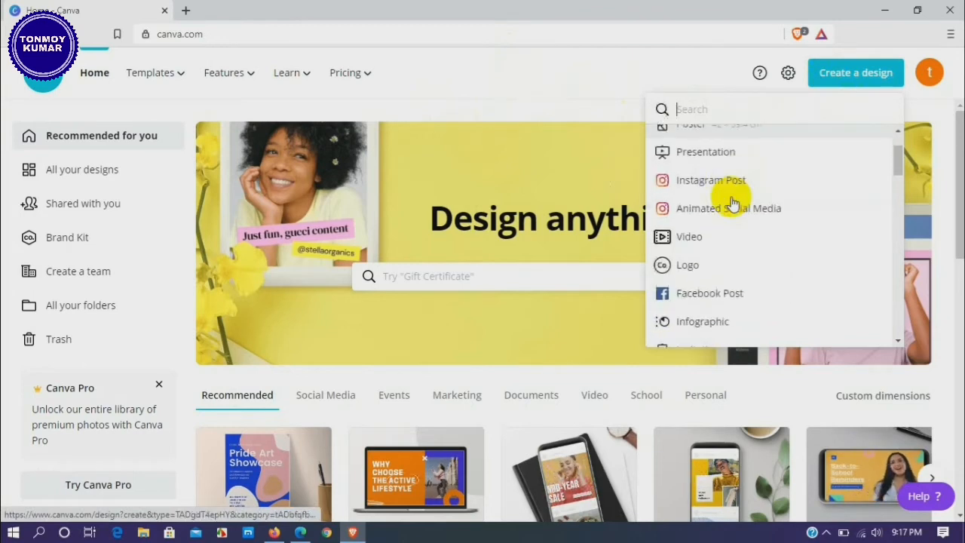
pyautogui.scroll(-1, 732, 202)
pyautogui.scroll(3, 733, 202)
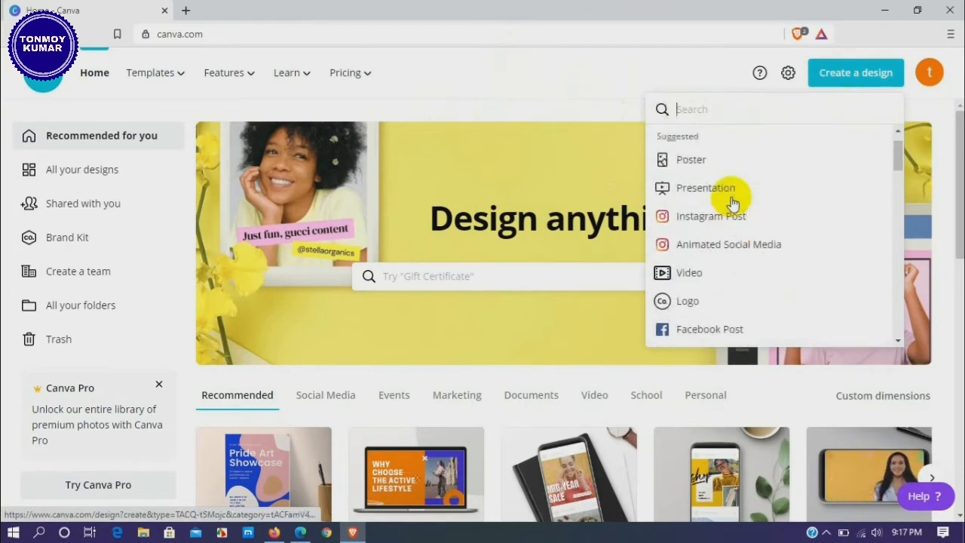
pyautogui.scroll(-1, 732, 202)
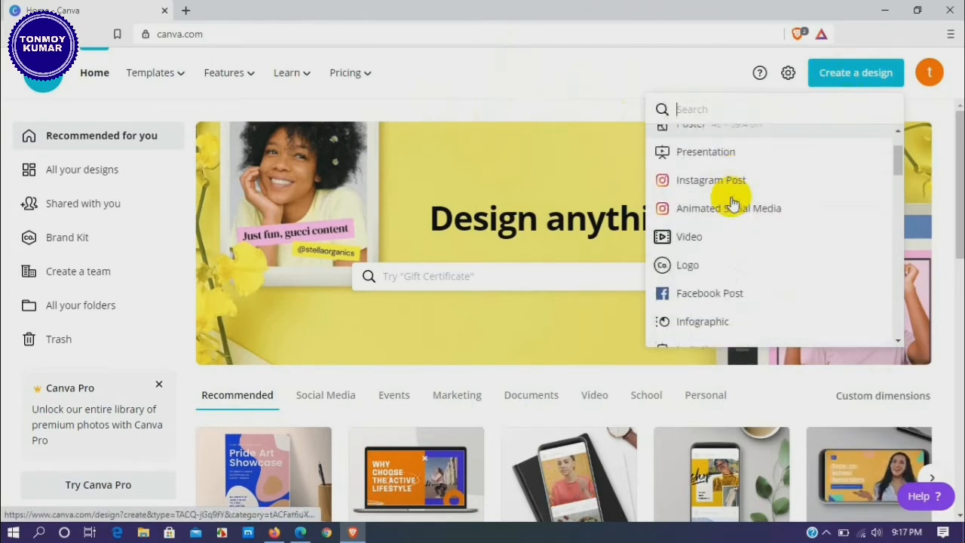
pyautogui.click(681, 267)
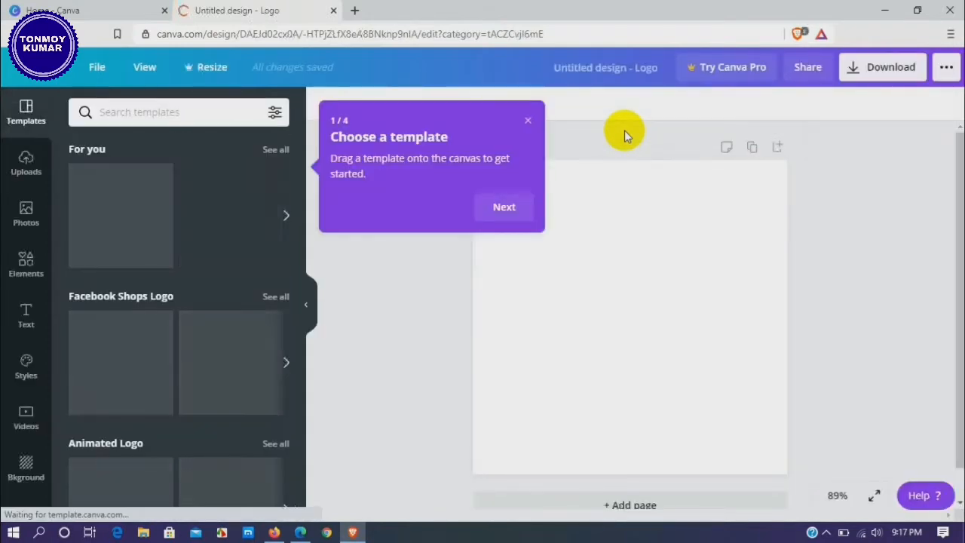
# Go through the four-part editor introduction and dismiss it.
pyautogui.click(497, 215)
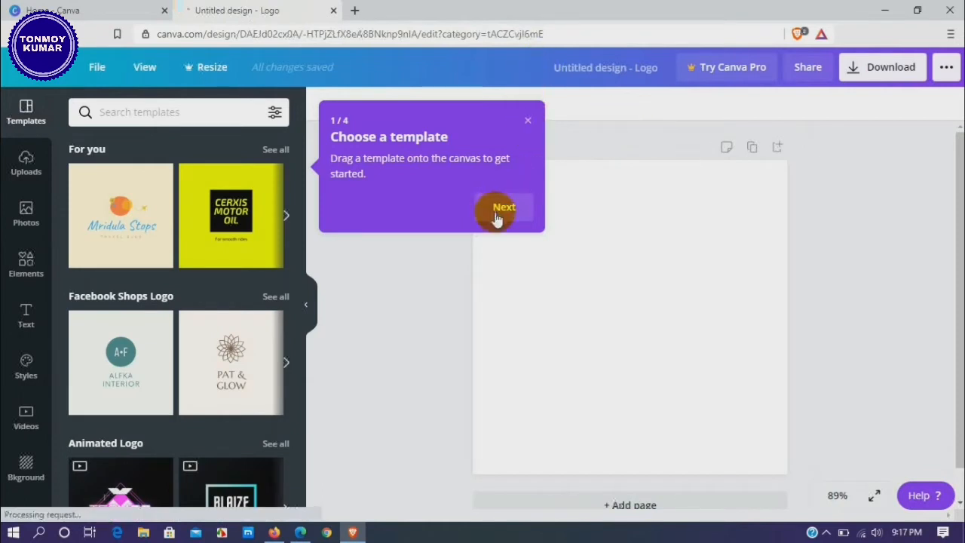
pyautogui.click(419, 352)
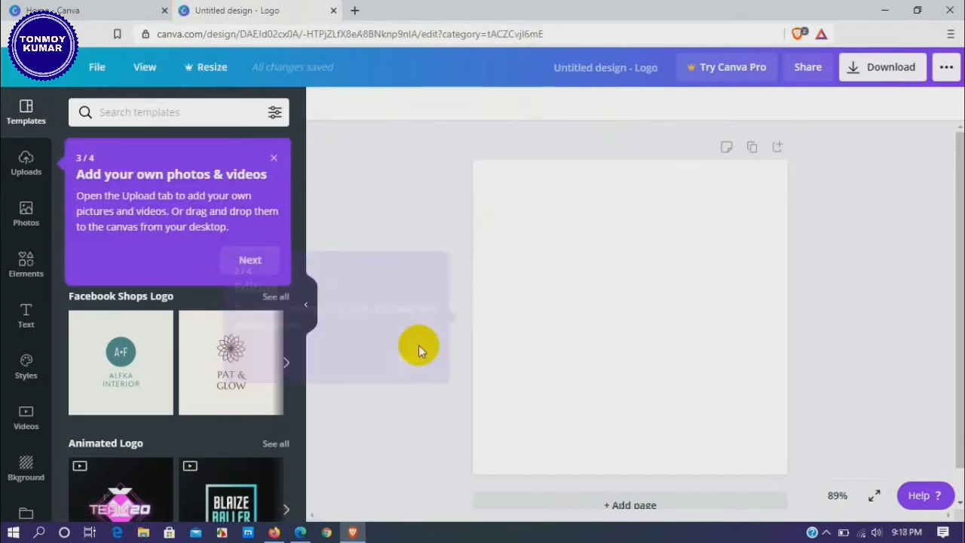
pyautogui.click(260, 264)
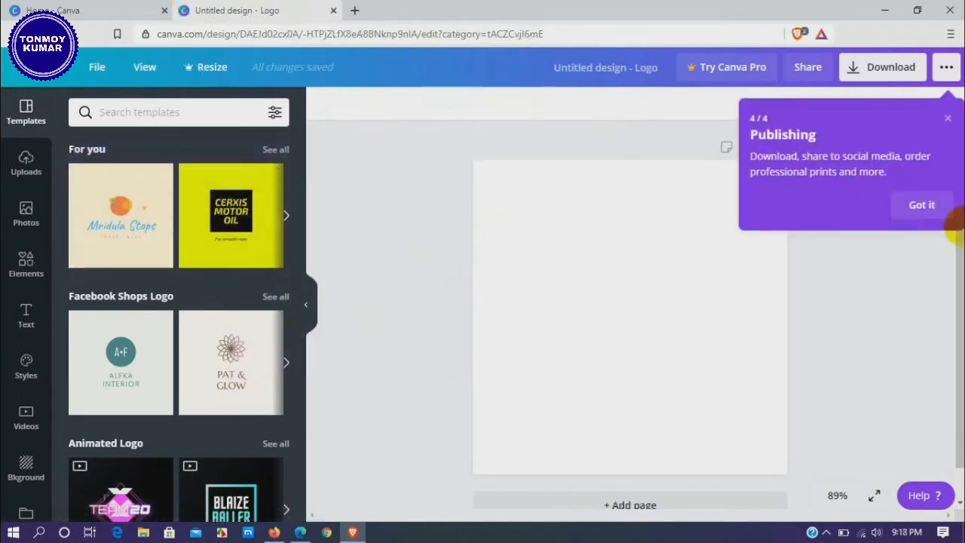
pyautogui.click(922, 204)
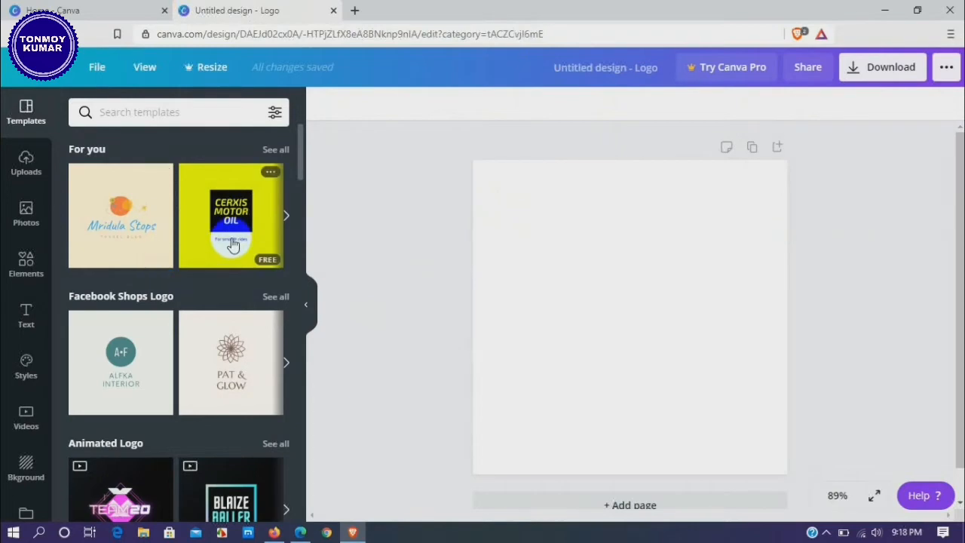
# Examine the logo template categories, such as gaming, badge, fashion, computer, food and education.
pyautogui.scroll(-2, 229, 238)
pyautogui.scroll(-4, 232, 242)
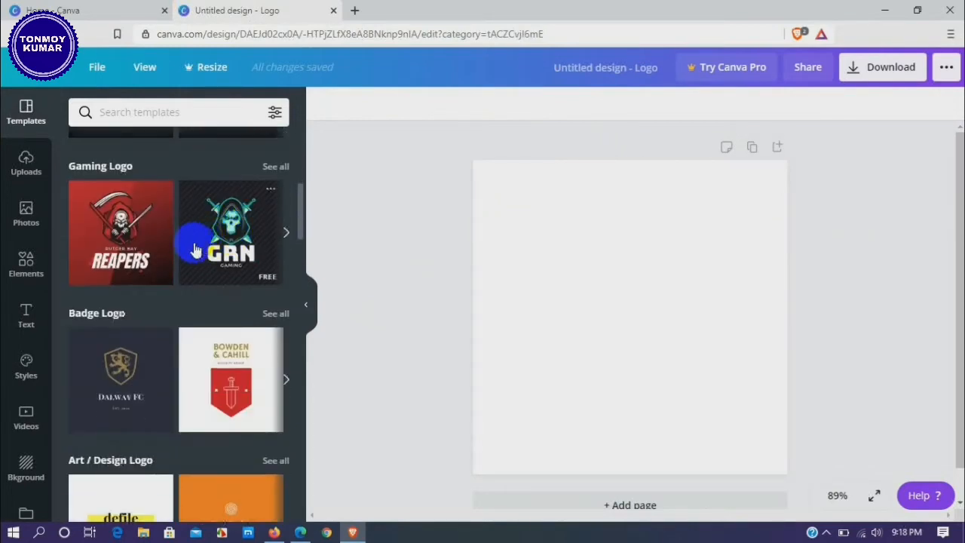
pyautogui.scroll(-1, 194, 248)
pyautogui.scroll(-4, 232, 273)
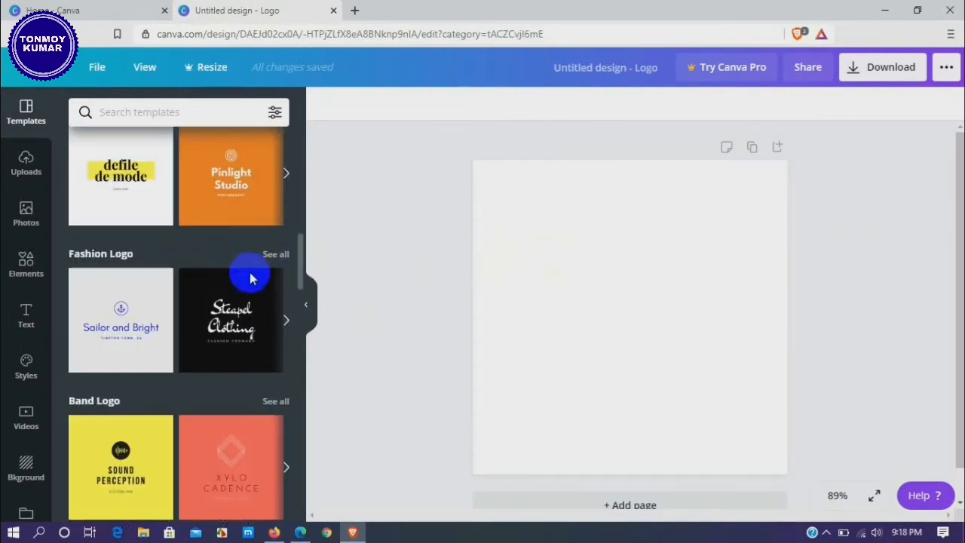
pyautogui.scroll(-4, 103, 345)
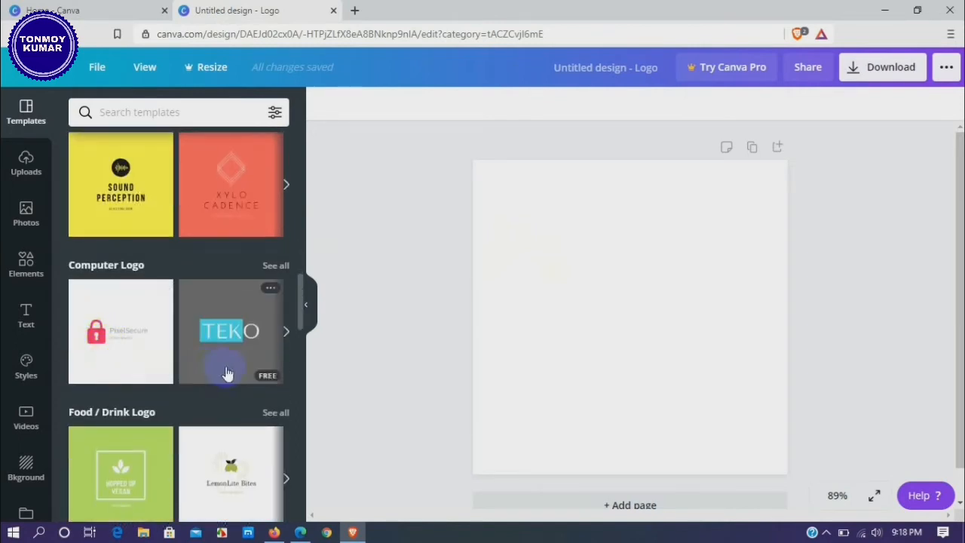
pyautogui.scroll(-2, 226, 371)
pyautogui.scroll(-6, 134, 360)
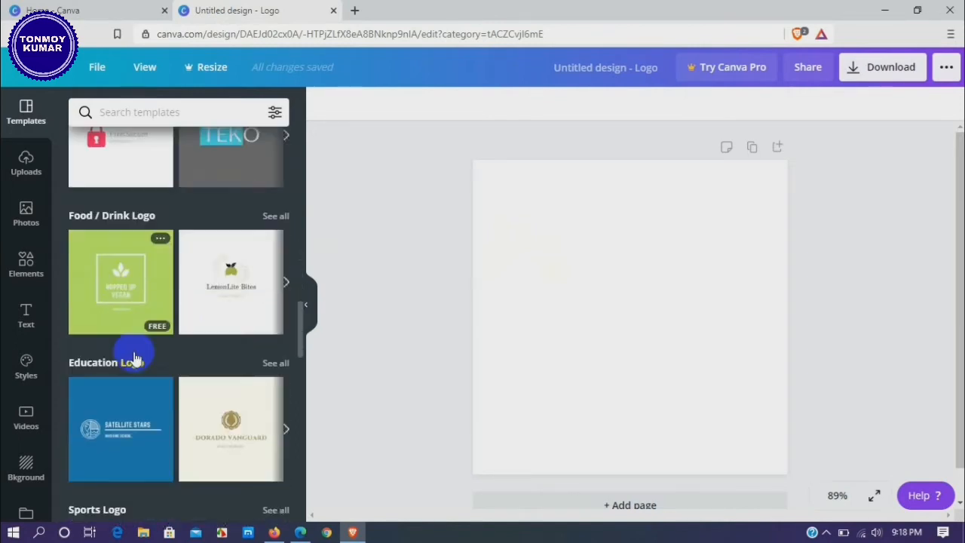
pyautogui.scroll(15, 133, 360)
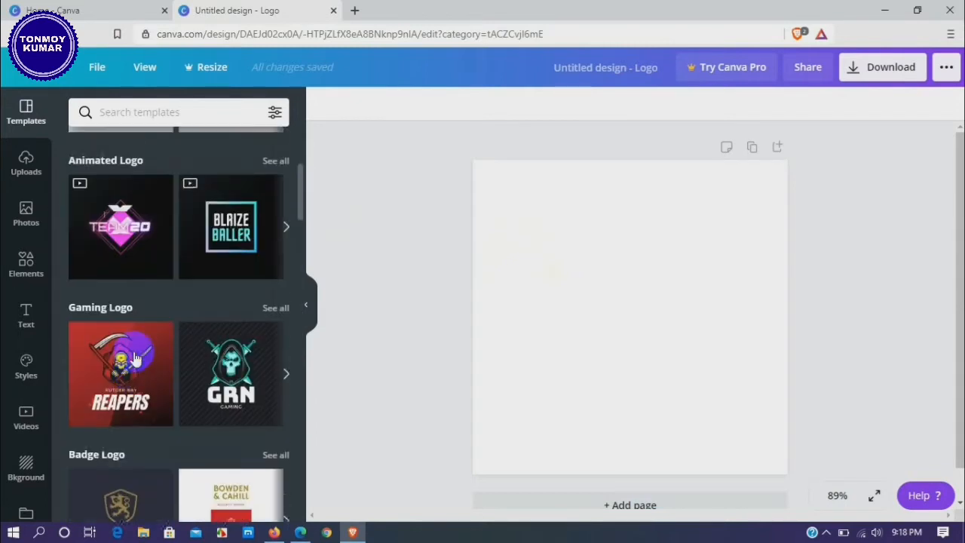
# Search the logo templates for "idea", and clear the search to return to the full template list.
pyautogui.click(170, 117)
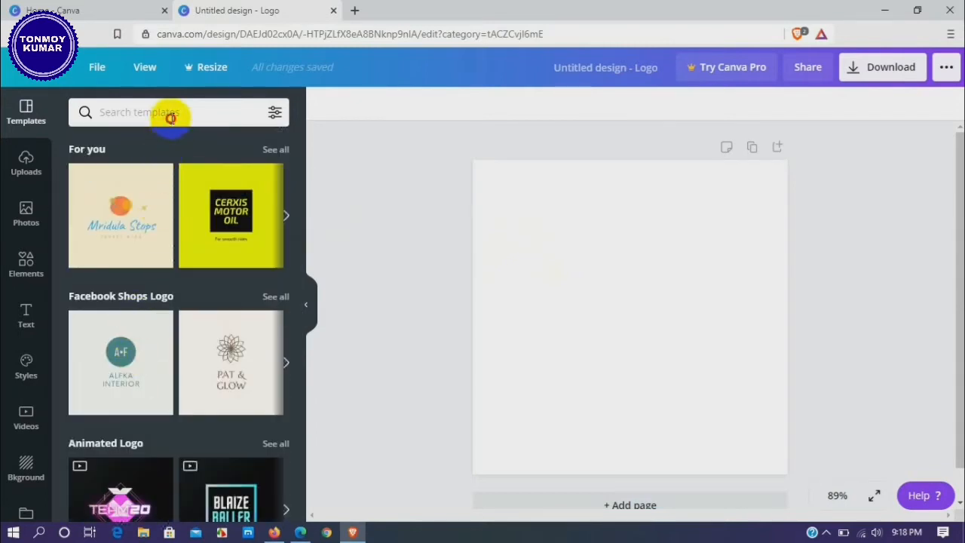
pyautogui.write('idea')
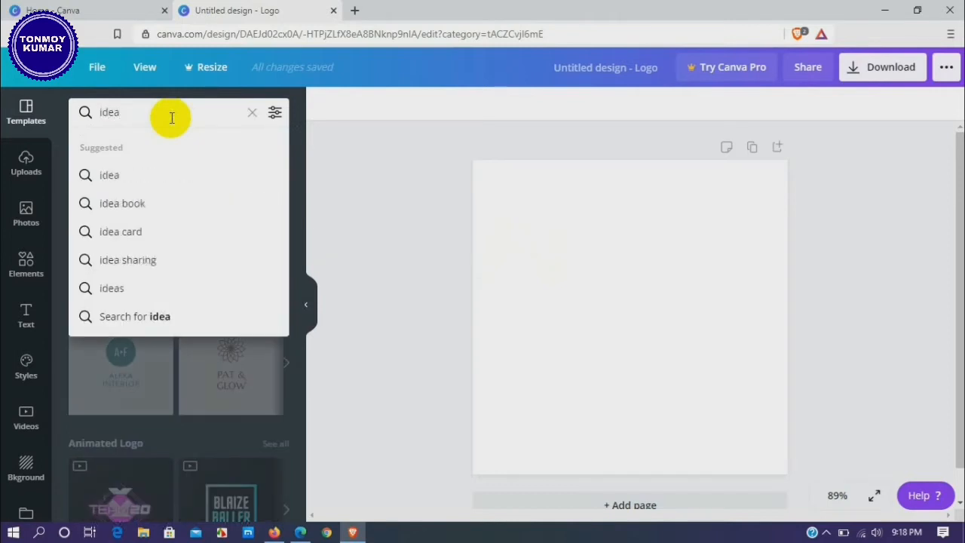
pyautogui.press('Return')
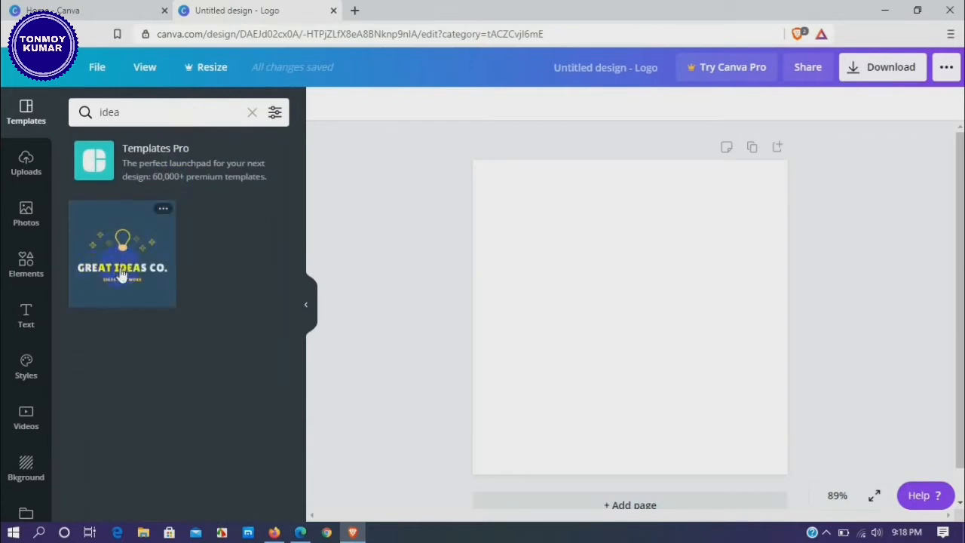
pyautogui.click(182, 114)
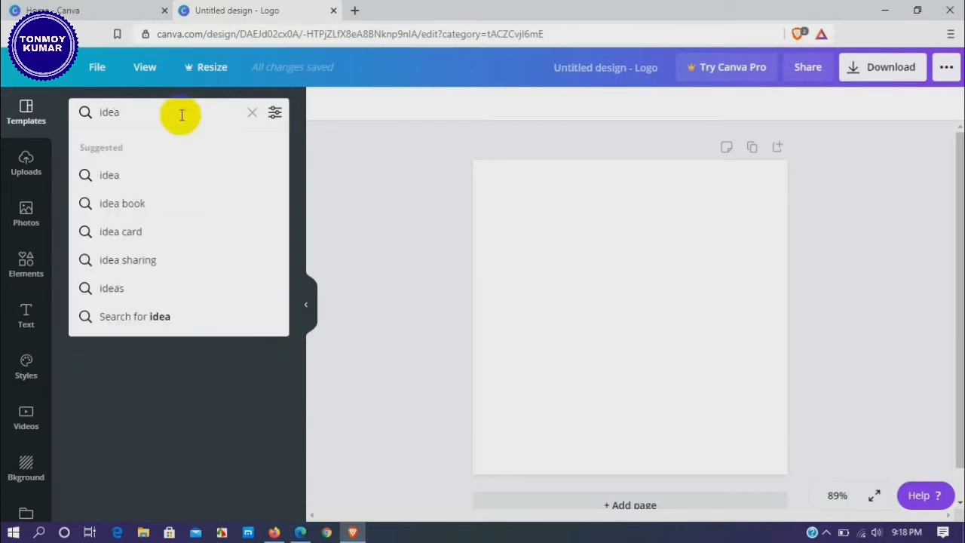
pyautogui.press('BackSpace')
pyautogui.press('BackSpace')
pyautogui.press('BackSpace')
pyautogui.press('BackSpace')
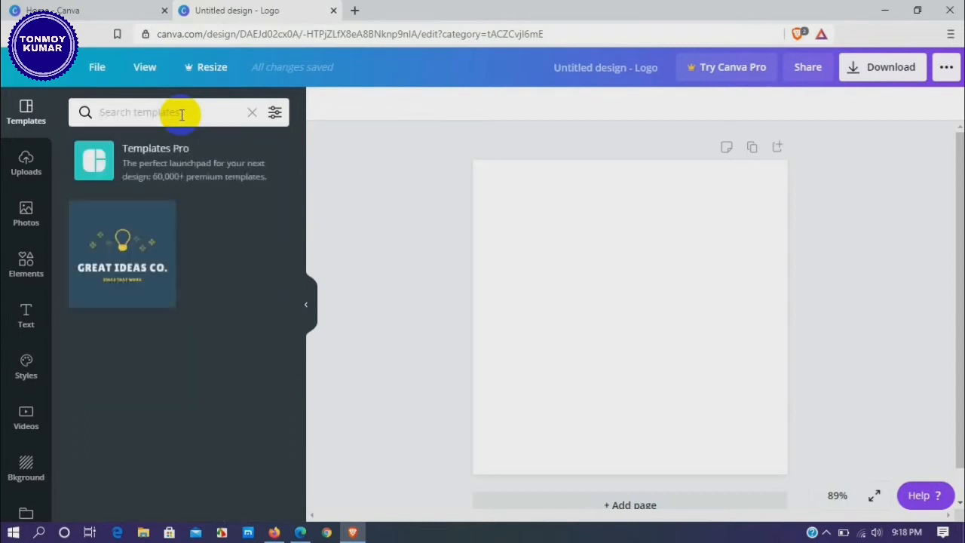
pyautogui.click(251, 113)
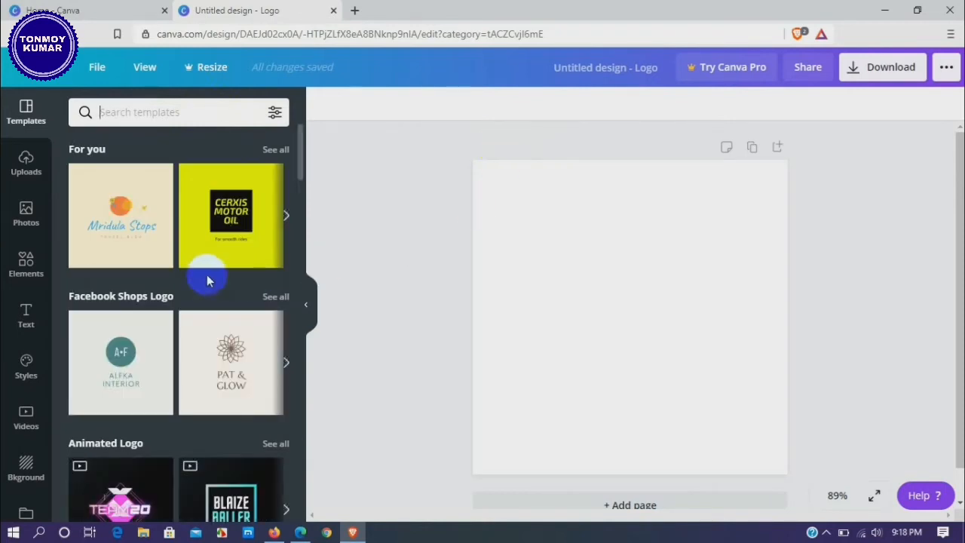
# Find the red circular Onnoble Sports template among all logo templates and apply it to the blank page.
pyautogui.scroll(-5, 205, 269)
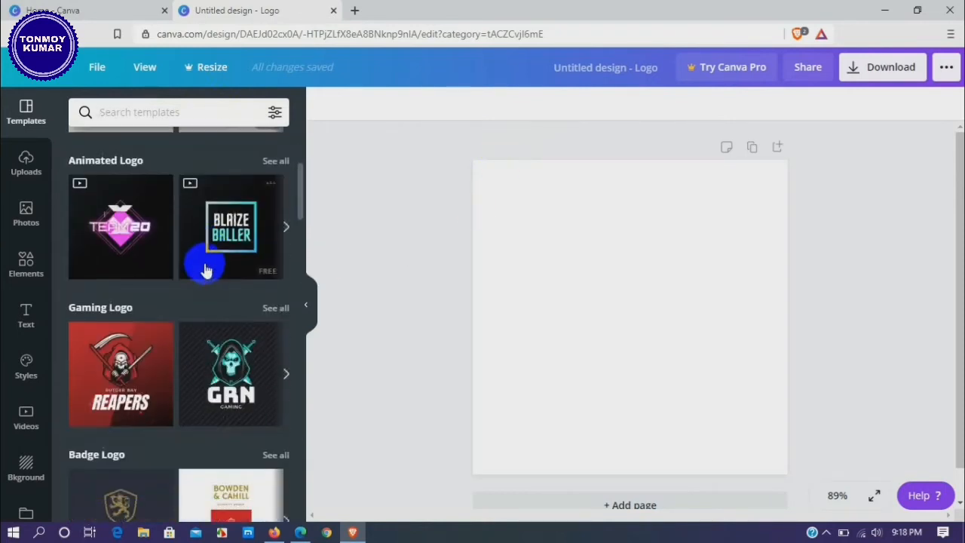
pyautogui.scroll(-8, 205, 269)
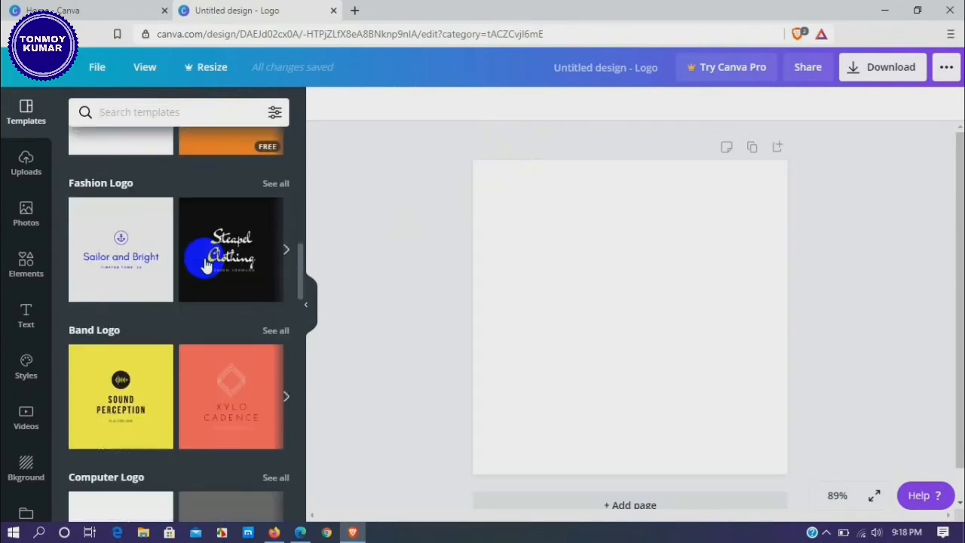
pyautogui.scroll(-8, 205, 266)
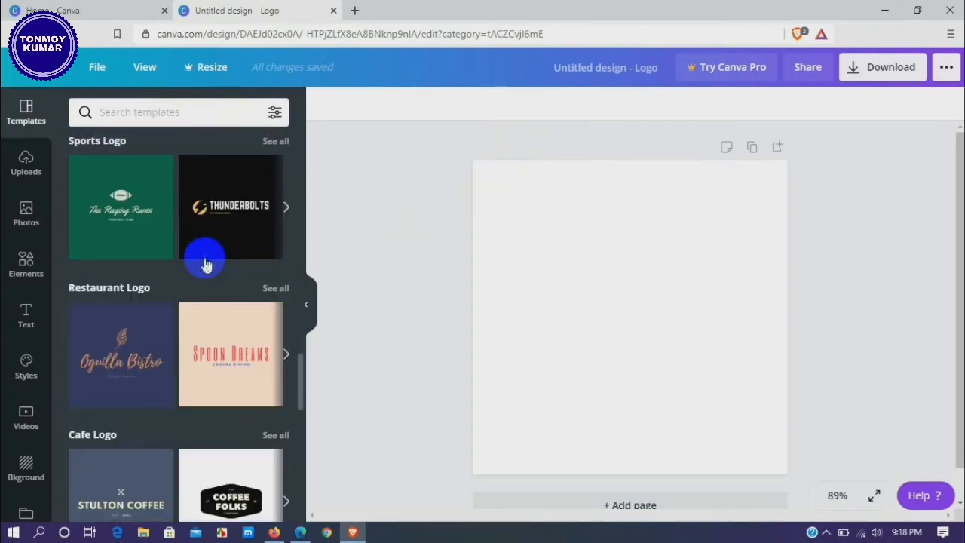
pyautogui.scroll(-4, 205, 265)
pyautogui.scroll(-3, 205, 264)
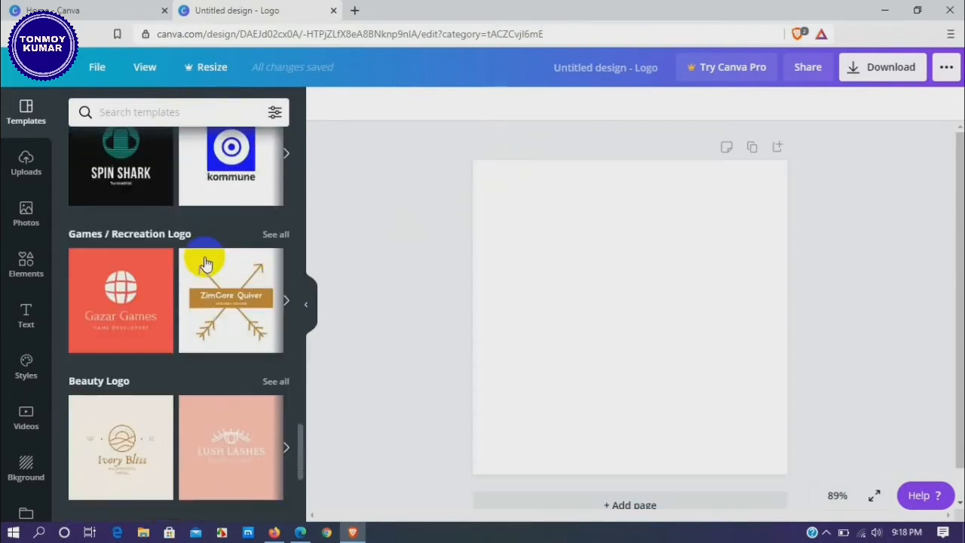
pyautogui.scroll(-3, 205, 262)
pyautogui.scroll(-6, 117, 283)
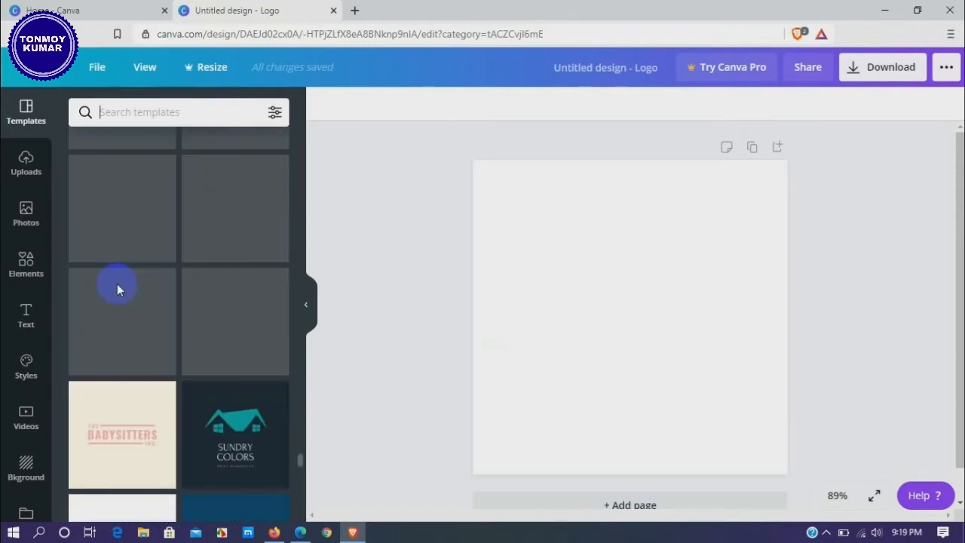
pyautogui.scroll(4, 118, 288)
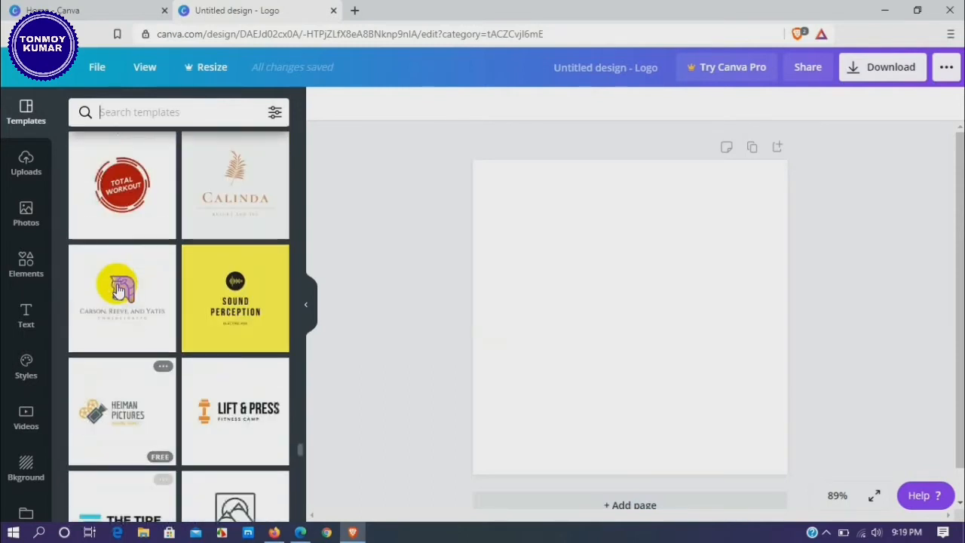
pyautogui.scroll(3, 121, 286)
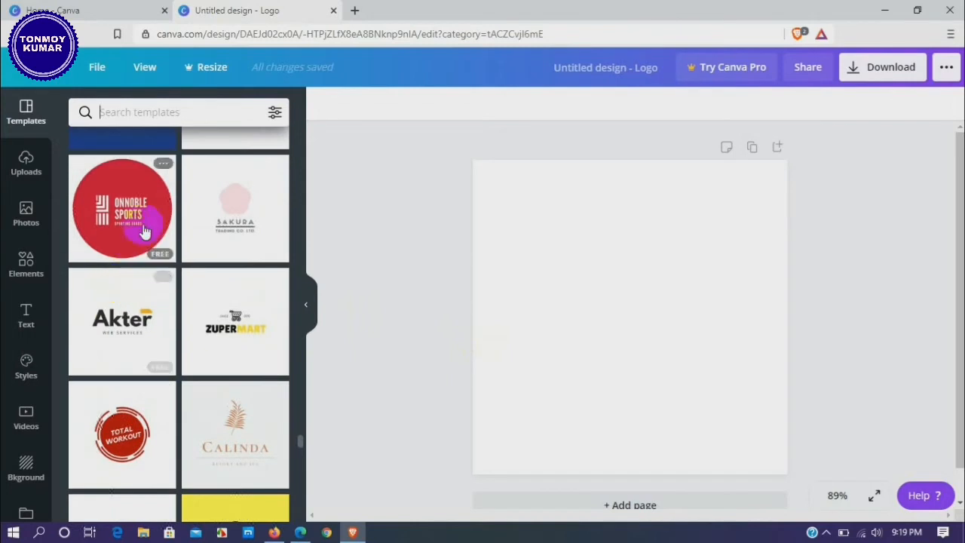
pyautogui.click(146, 222)
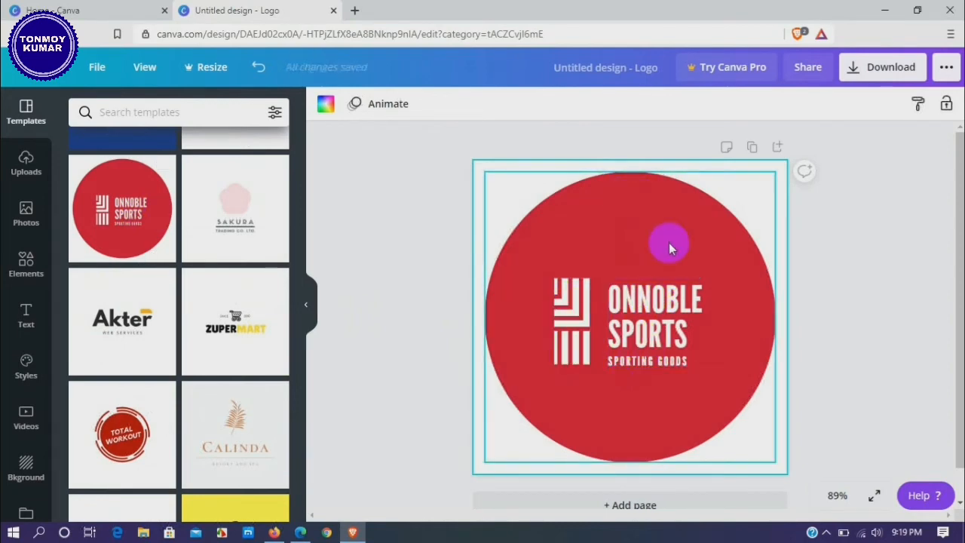
# Recolor the logo's large red circle, trying several default greys and setting it to the default coral.
pyautogui.click(621, 239)
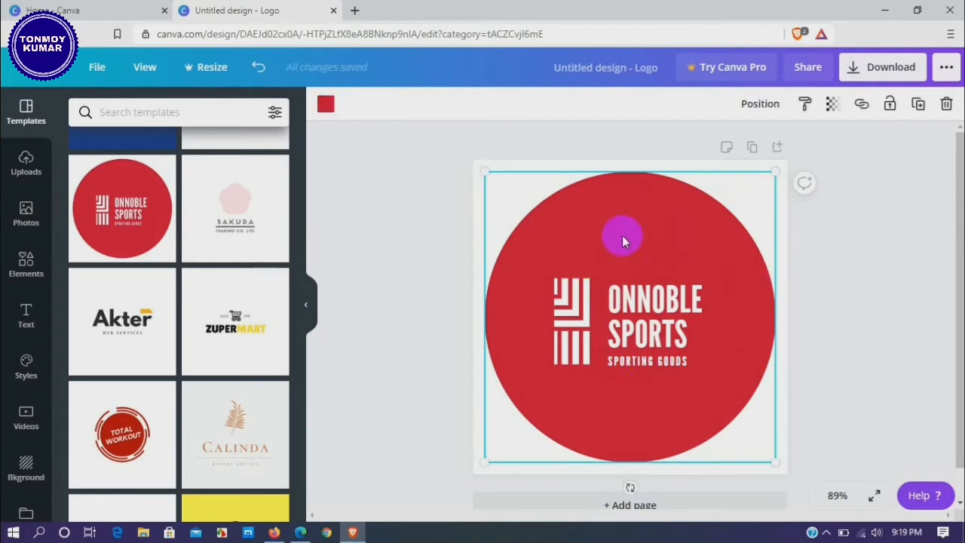
pyautogui.click(325, 107)
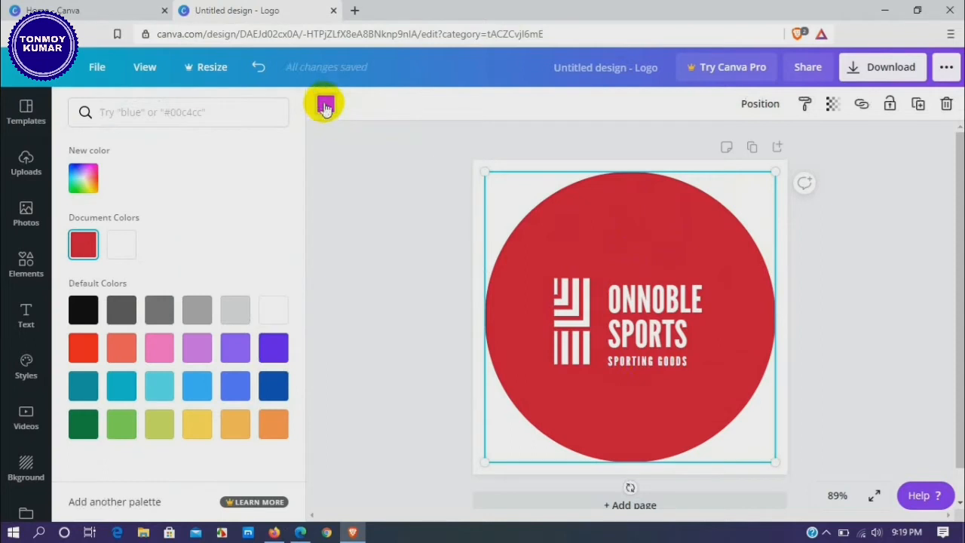
pyautogui.click(126, 313)
pyautogui.click(166, 316)
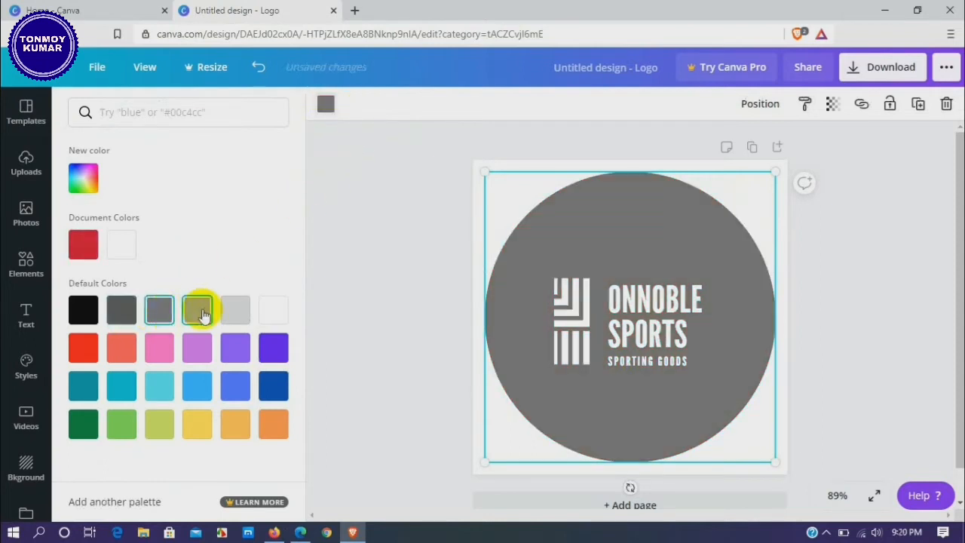
pyautogui.click(199, 314)
pyautogui.click(236, 316)
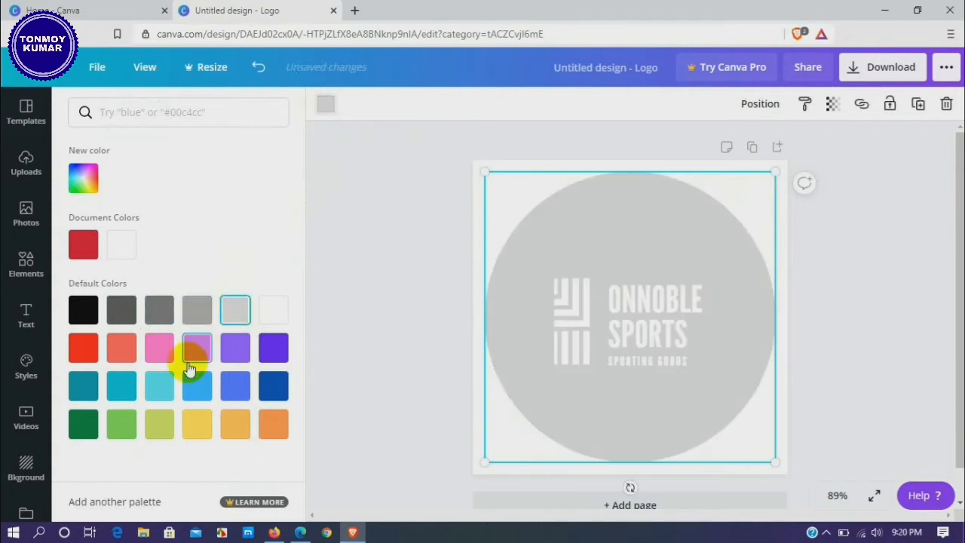
pyautogui.click(122, 351)
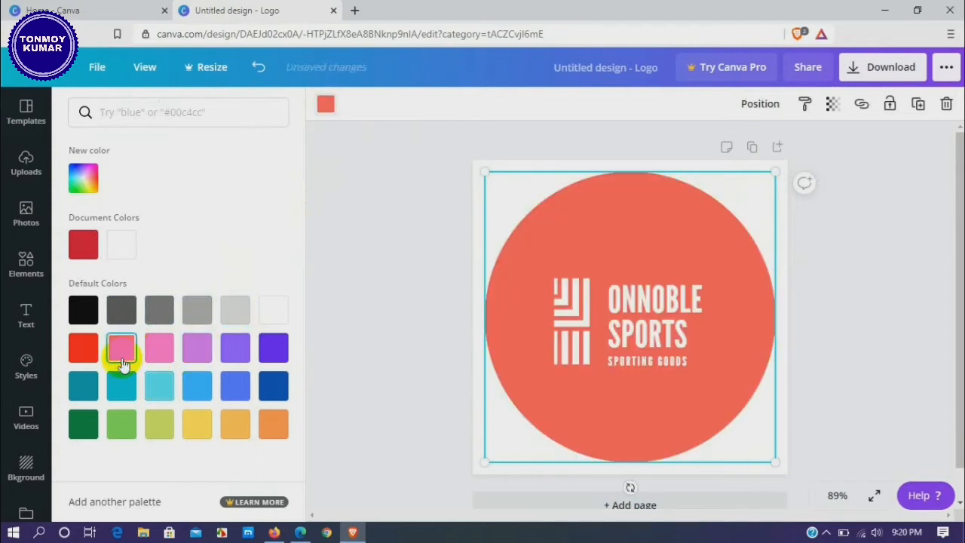
# Recolor the large circle, trying the default violet and a custom olive green (#6F8021), and set it to the default light blue.
pyautogui.click(274, 354)
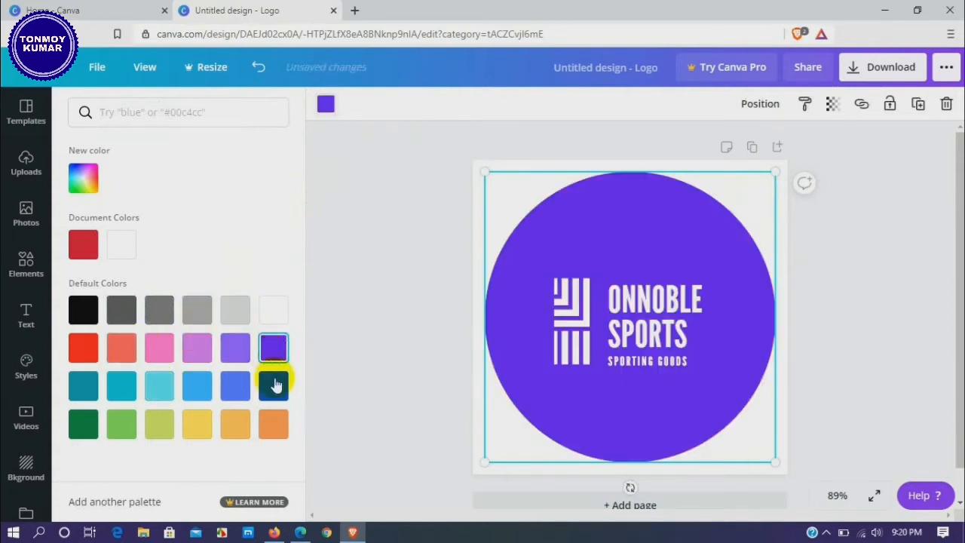
pyautogui.moveTo(203, 253); pyautogui.dragTo(239, 251)
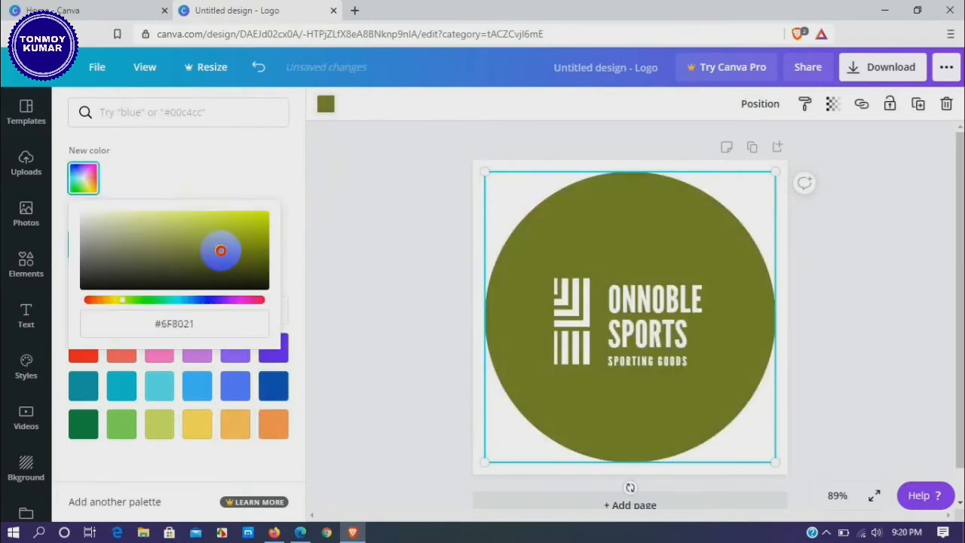
pyautogui.click(187, 386)
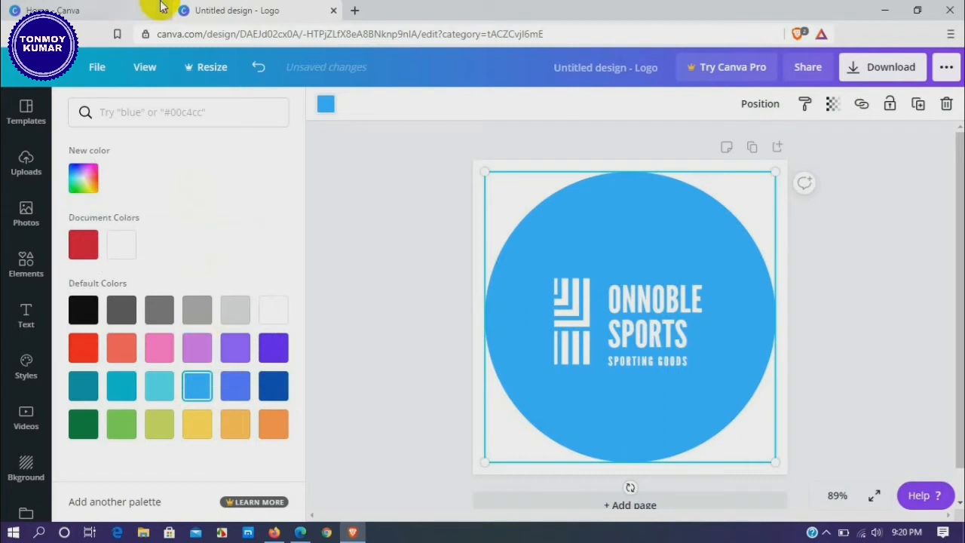
pyautogui.click(514, 278)
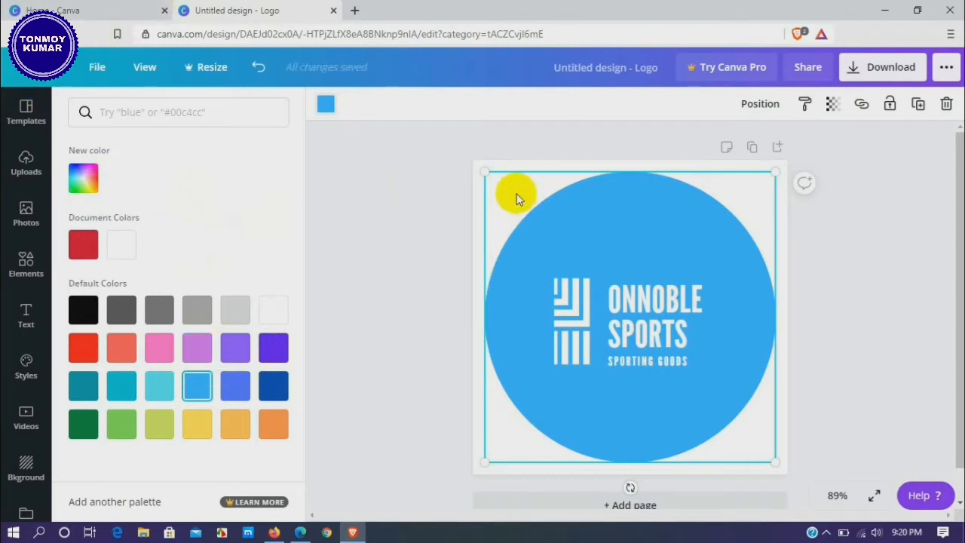
pyautogui.click(447, 225)
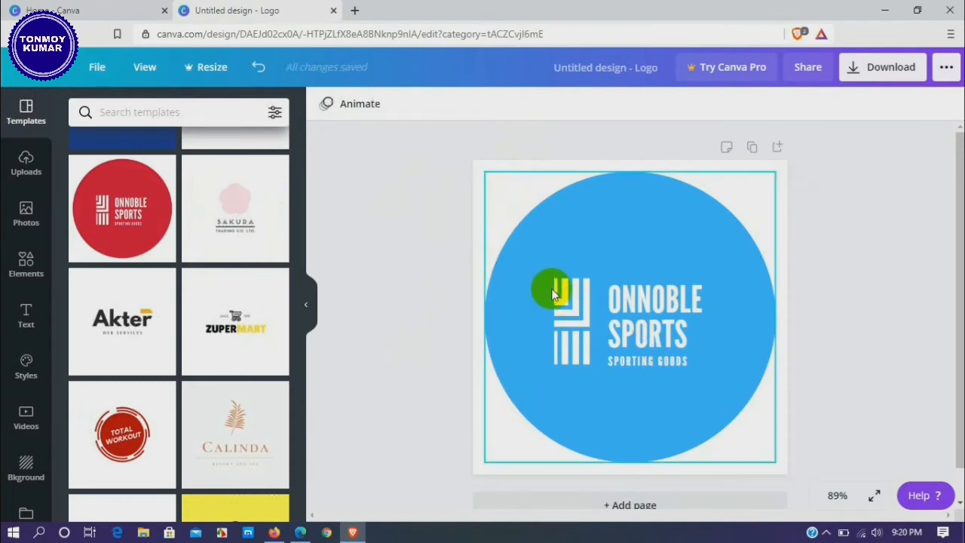
# Replace the heading text "ONNOBLE SPORTS" with the creator's first name in capitals.
pyautogui.click(654, 301)
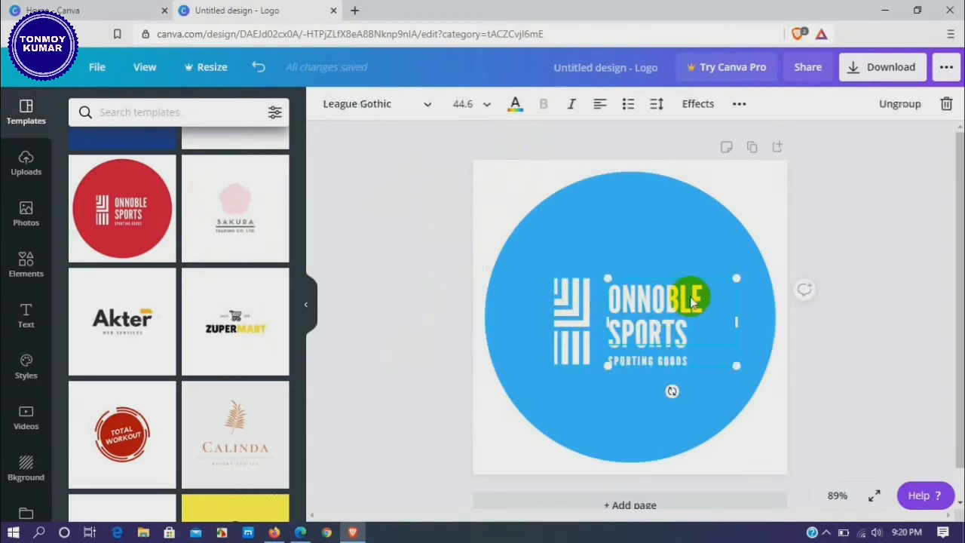
pyautogui.doubleClick(694, 326)
pyautogui.click(697, 329)
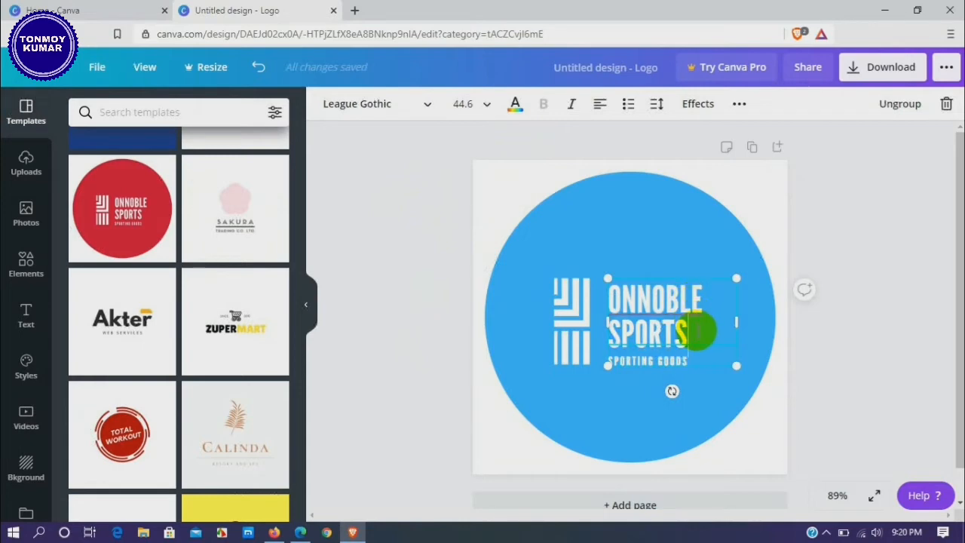
pyautogui.press('BackSpace')
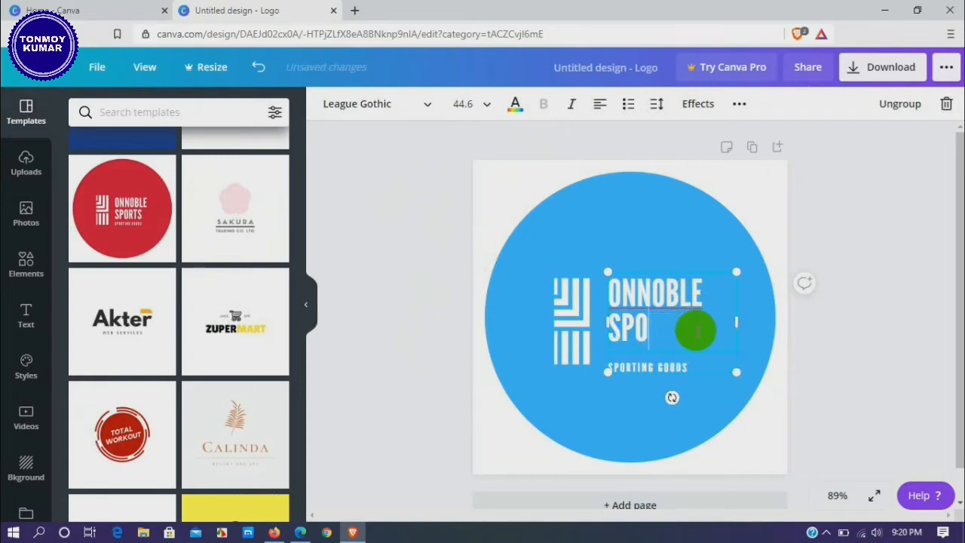
pyautogui.press('BackSpace')
pyautogui.press('BackSpace')
pyautogui.press('BackSpace')
pyautogui.press('BackSpace')
pyautogui.press('BackSpace')
pyautogui.press('BackSpace')
pyautogui.press('BackSpace')
pyautogui.press('BackSpace')
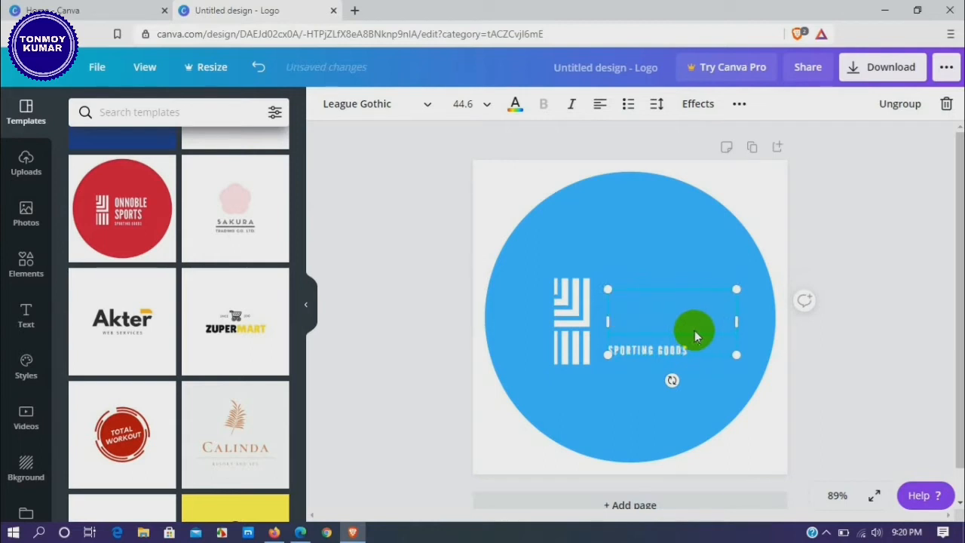
pyautogui.write('TONMOY')
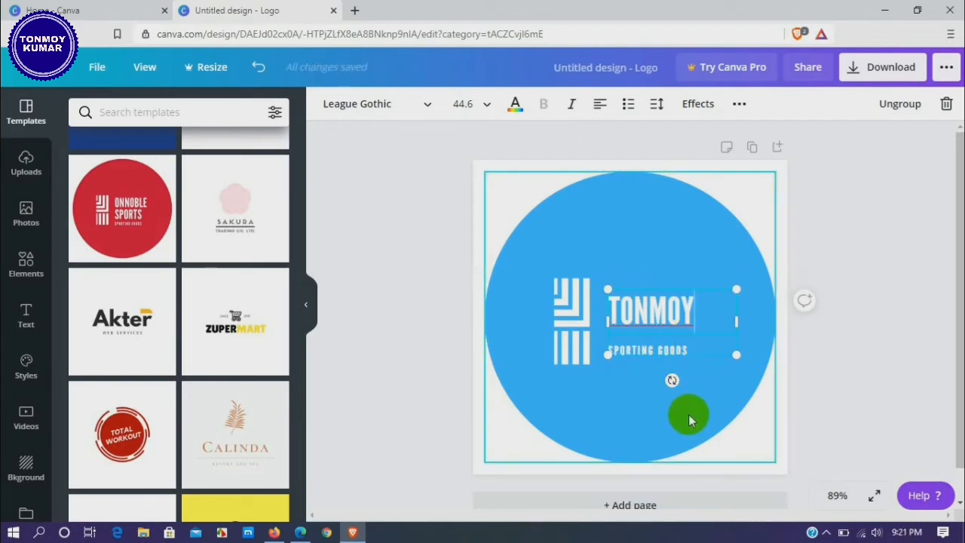
# Replace the tagline "SPORTING GOODS" under the heading with "CONTENT CREATOR".
pyautogui.click(701, 351)
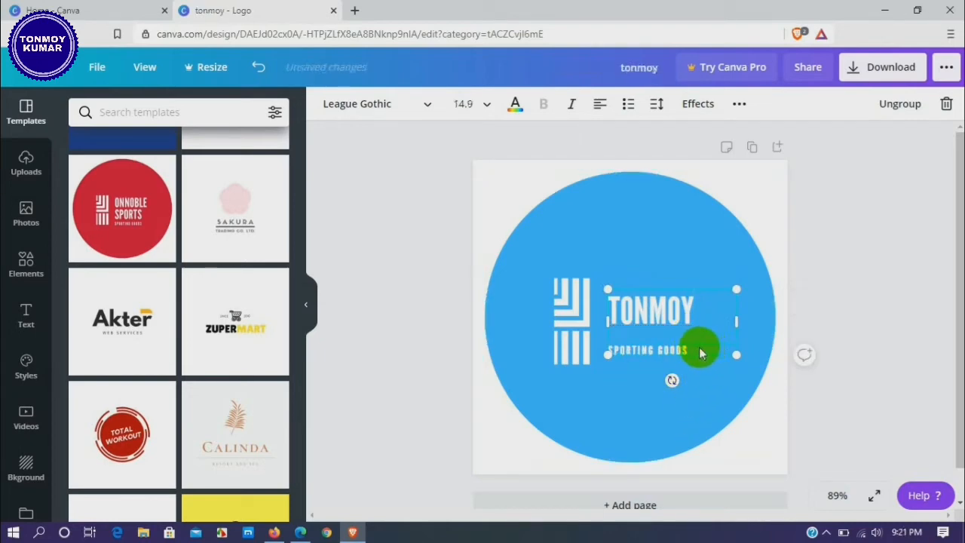
pyautogui.press('BackSpace')
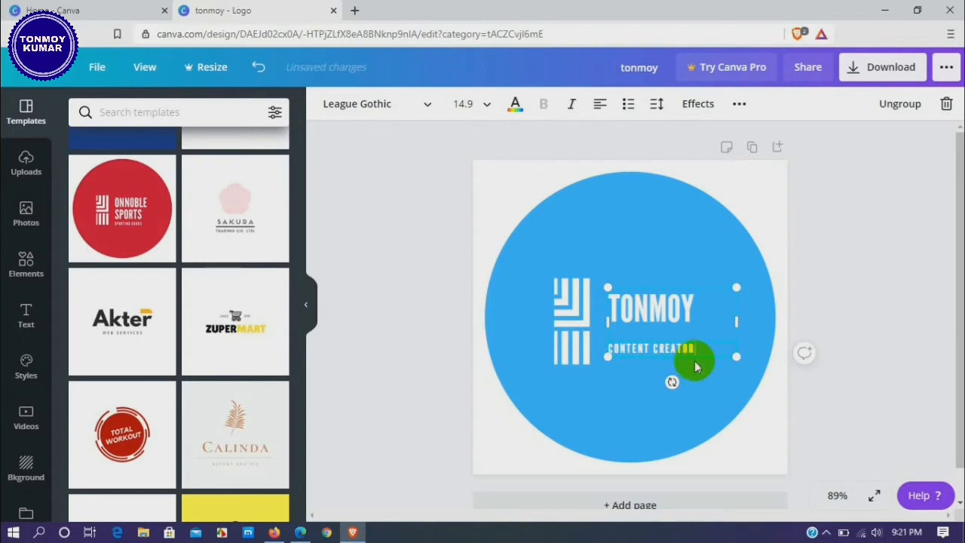
pyautogui.click(647, 426)
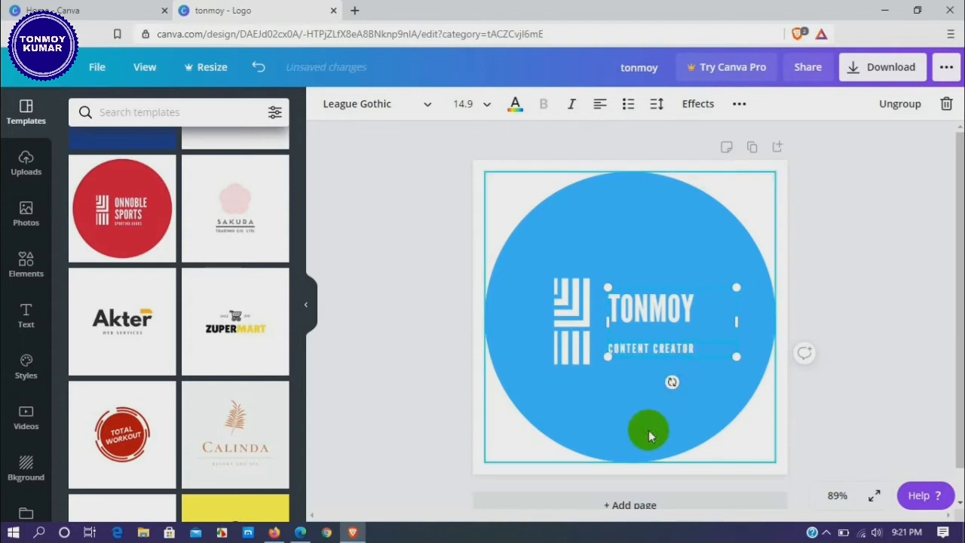
# Move the striped icon close to the circle's left edge and reposition the text group to its right with a wide gap.
pyautogui.click(657, 316)
pyautogui.moveTo(658, 316); pyautogui.dragTo(685, 313)
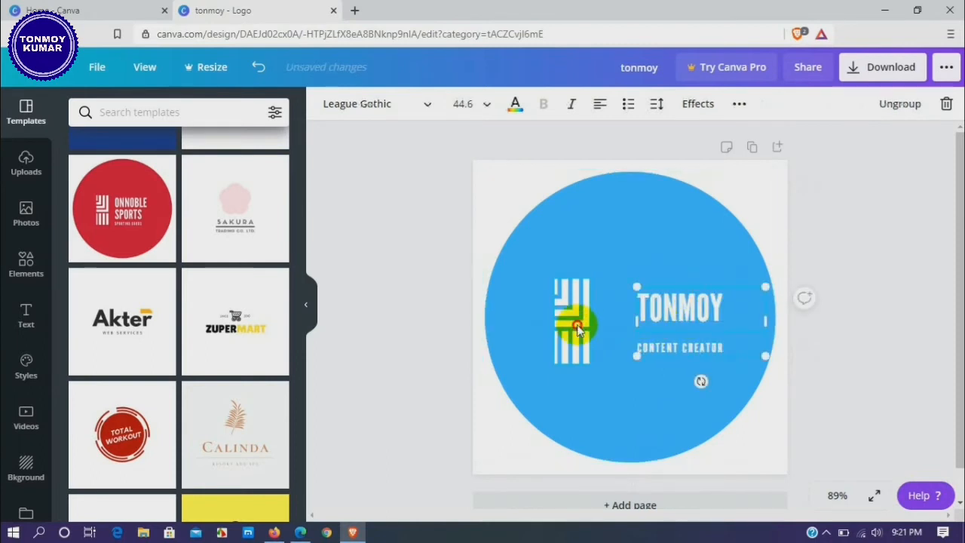
pyautogui.moveTo(578, 329); pyautogui.dragTo(532, 321)
pyautogui.moveTo(657, 323); pyautogui.dragTo(608, 301)
# Enlarge the text group to a heading size of 55.6 with a narrower text box, and shift it slightly toward the icon.
pyautogui.moveTo(720, 347); pyautogui.dragTo(740, 387)
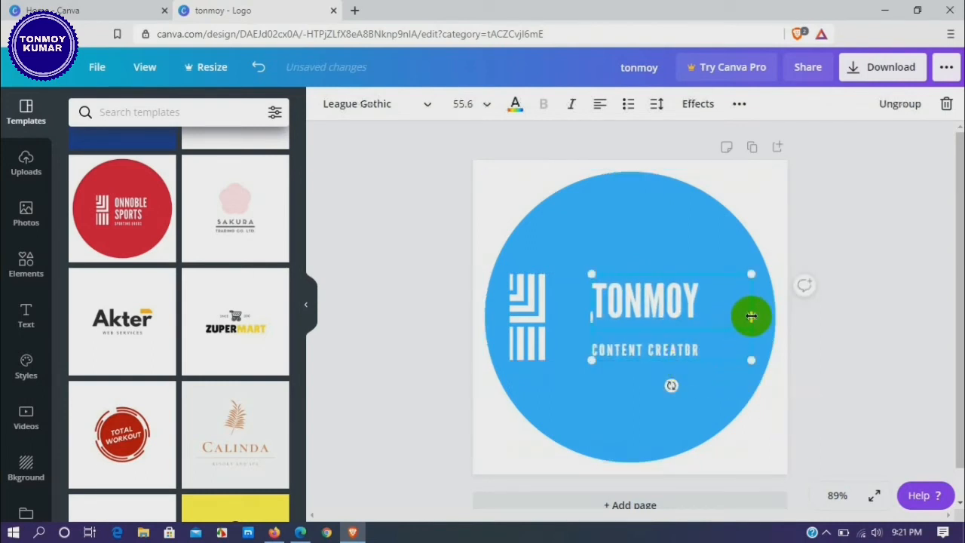
pyautogui.moveTo(751, 317); pyautogui.dragTo(722, 315)
pyautogui.click(732, 322)
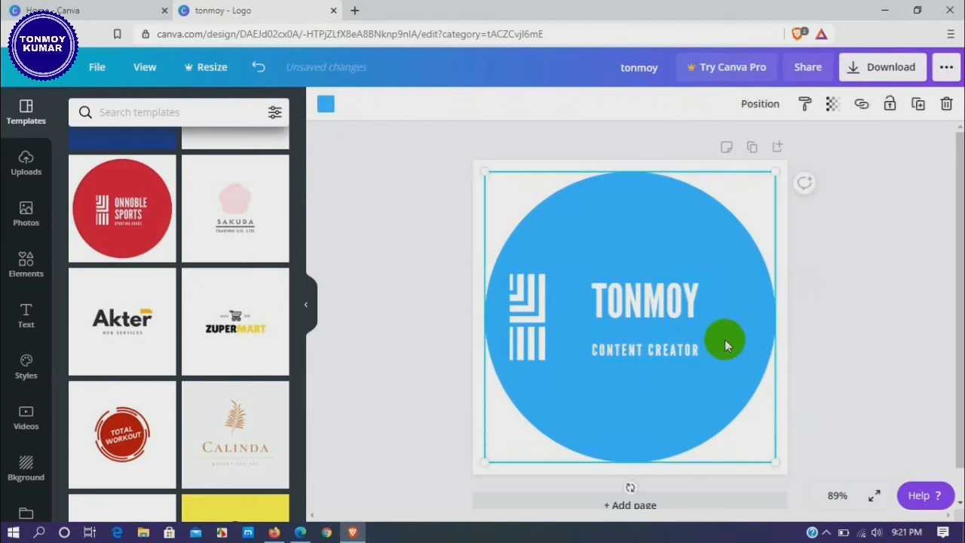
pyautogui.moveTo(644, 299); pyautogui.dragTo(630, 298)
pyautogui.click(713, 292)
pyautogui.click(533, 310)
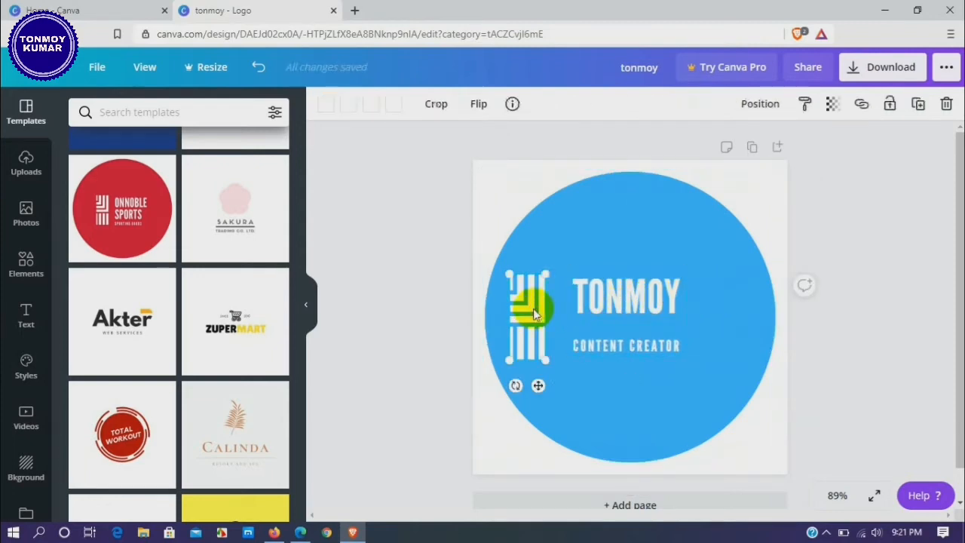
# Recolor the heading text, trying the default violet and pink, and set it to black.
pyautogui.click(614, 299)
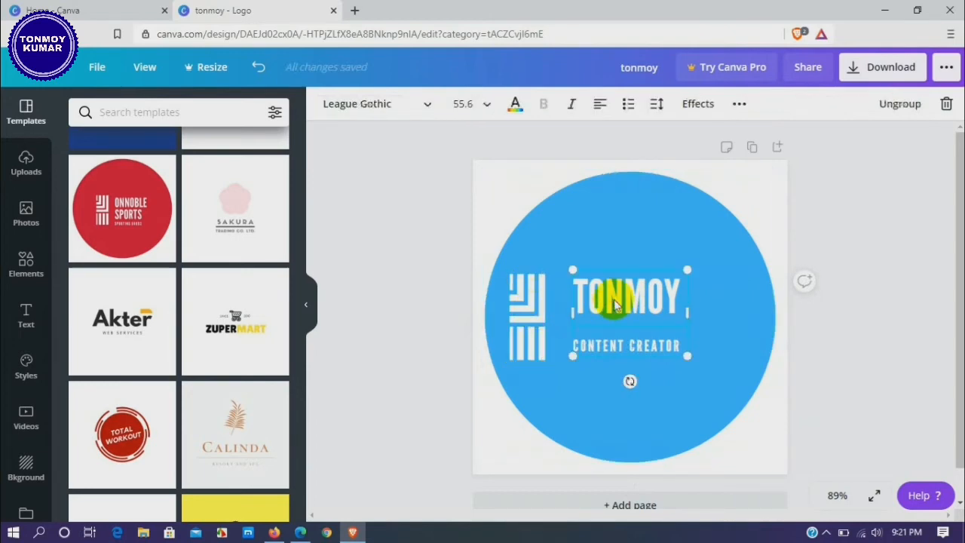
pyautogui.click(515, 106)
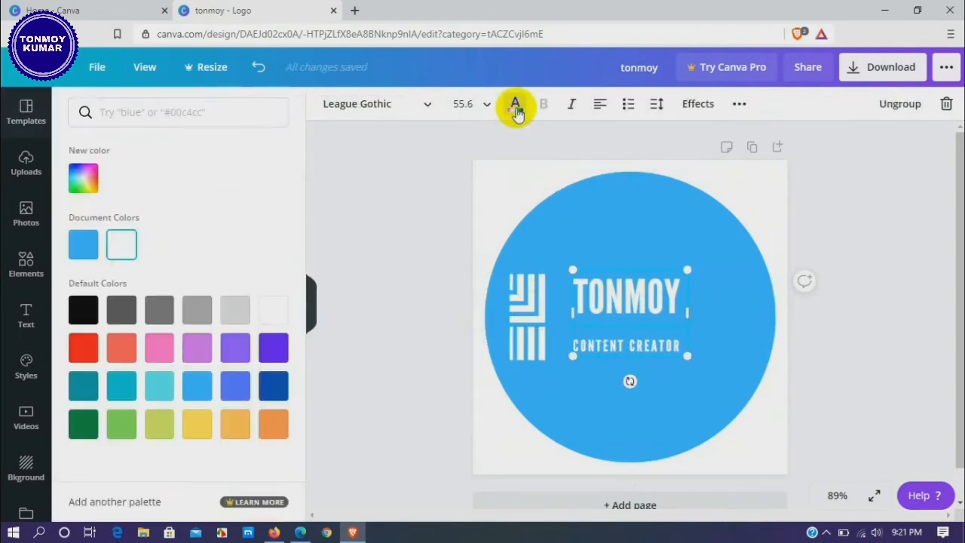
pyautogui.click(273, 348)
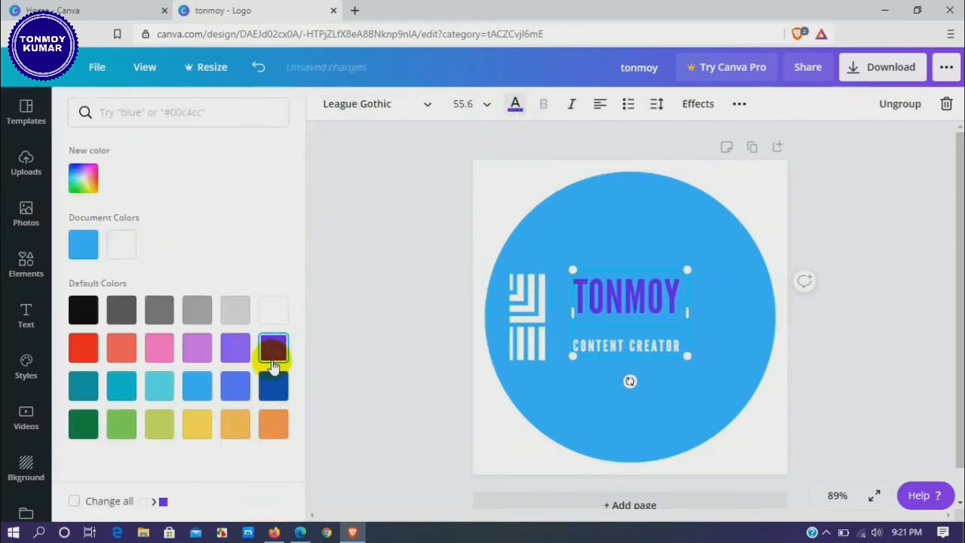
pyautogui.click(159, 348)
pyautogui.click(83, 312)
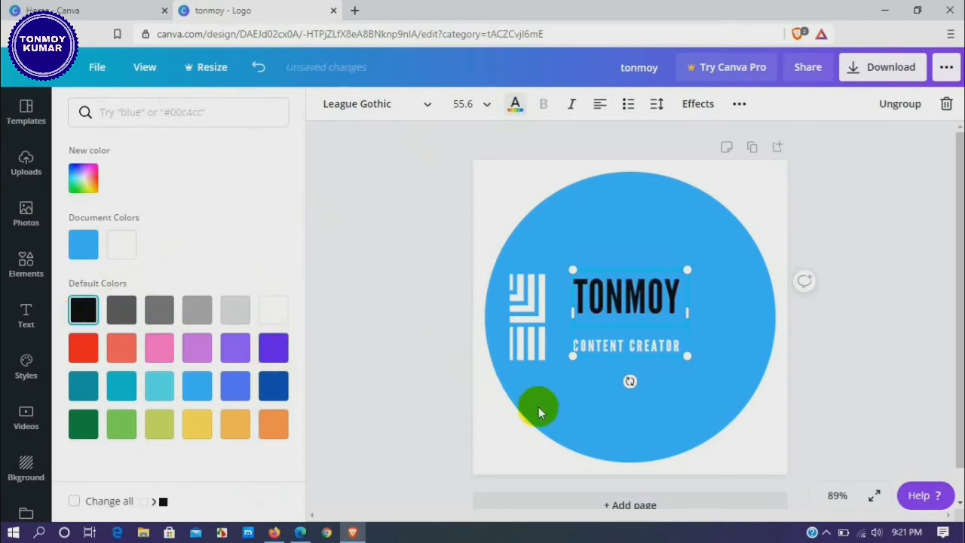
pyautogui.click(591, 398)
# Recolor the "CONTENT CREATOR" tagline, trying the default light violet, and set it to the default red.
pyautogui.click(601, 349)
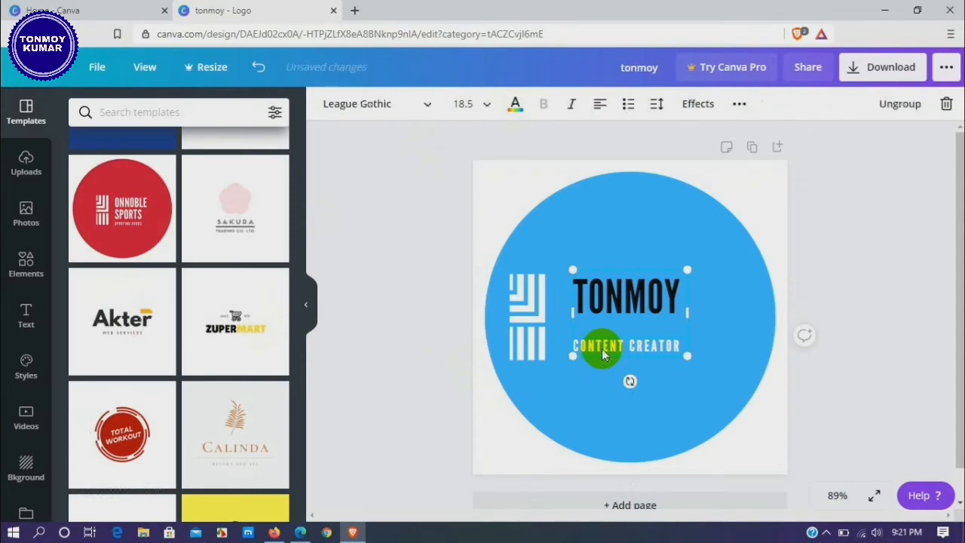
pyautogui.click(514, 109)
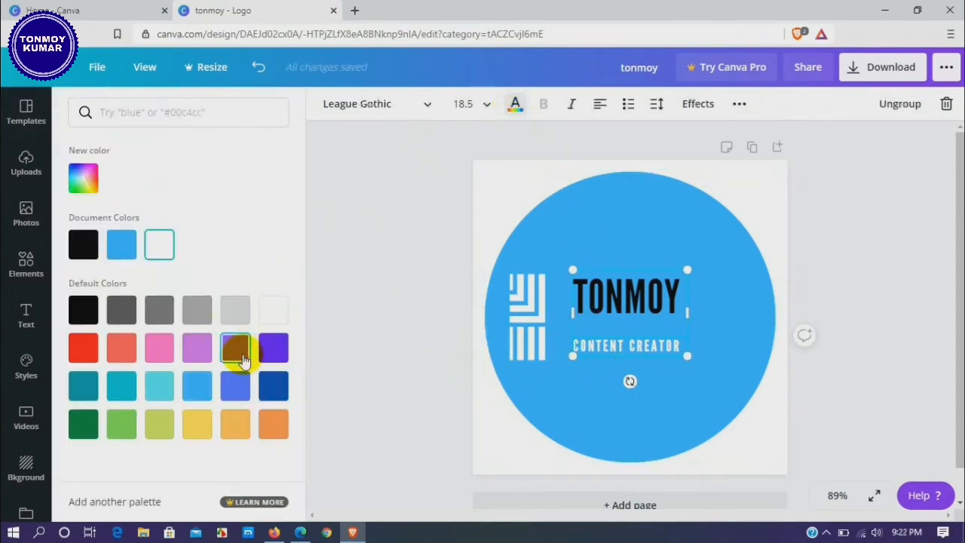
pyautogui.click(239, 354)
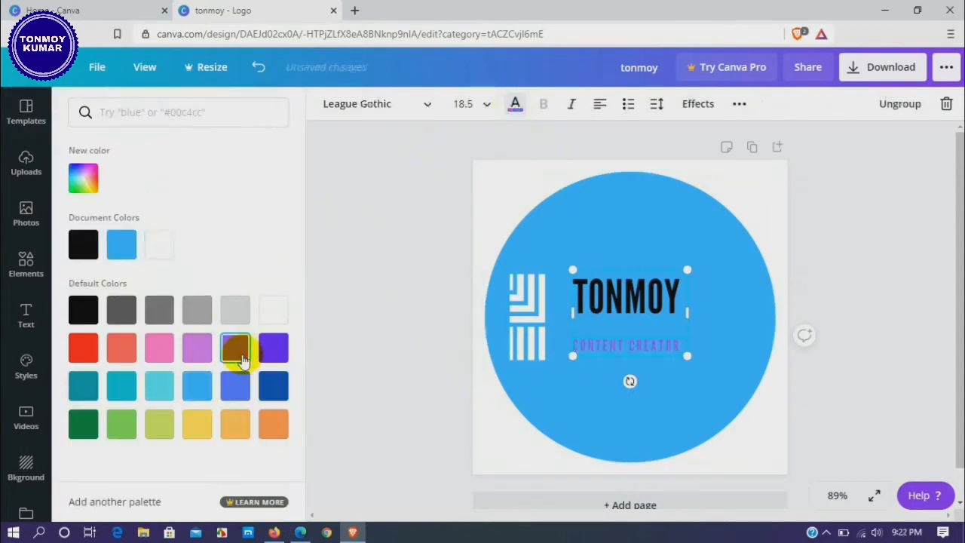
pyautogui.click(81, 351)
pyautogui.click(622, 414)
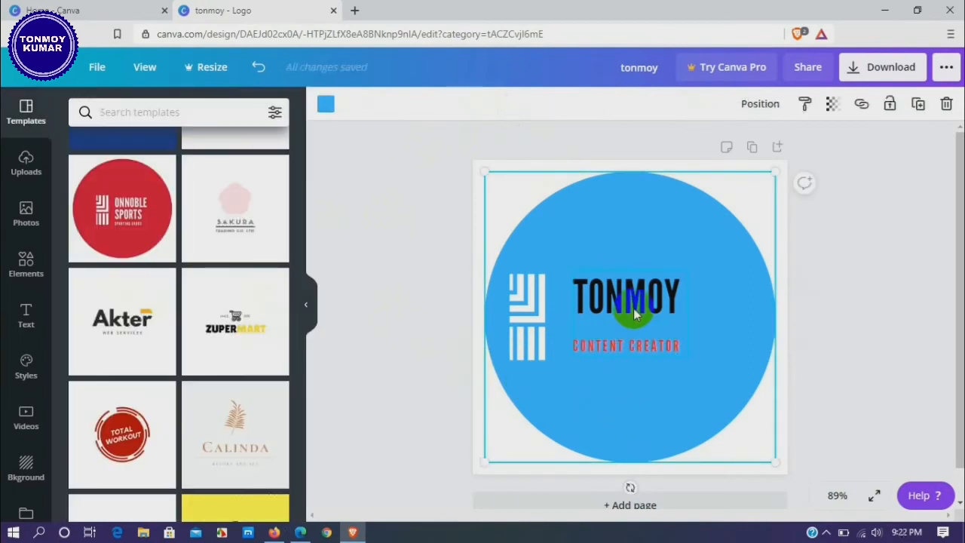
# Move the text group slightly right and bring the striped icon directly beside it, placing both near the circle's center.
pyautogui.click(633, 316)
pyautogui.moveTo(638, 318); pyautogui.dragTo(662, 318)
pyautogui.moveTo(513, 309); pyautogui.dragTo(566, 313)
pyautogui.moveTo(650, 326); pyautogui.dragTo(651, 318)
pyautogui.click(649, 242)
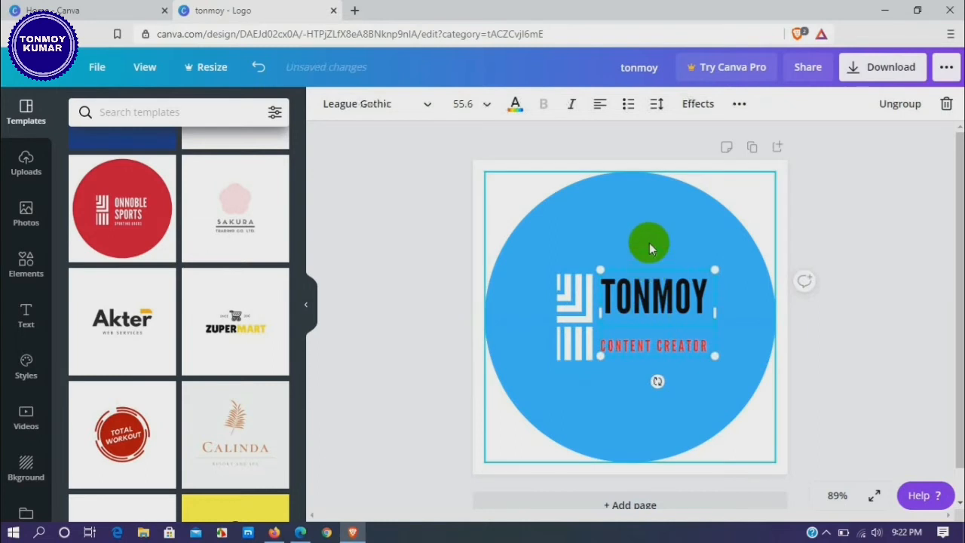
# Change the third color of the striped icon to the document red.
pyautogui.click(580, 302)
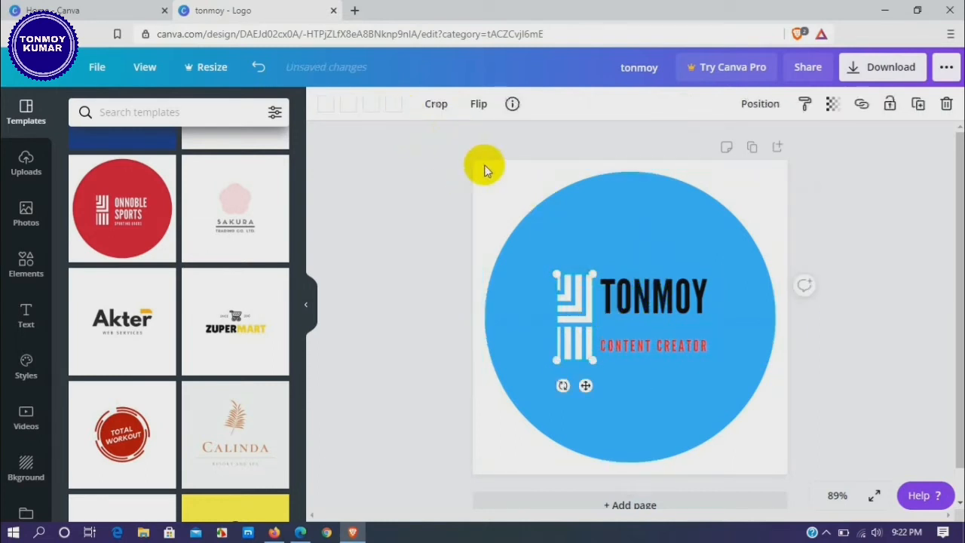
pyautogui.click(373, 105)
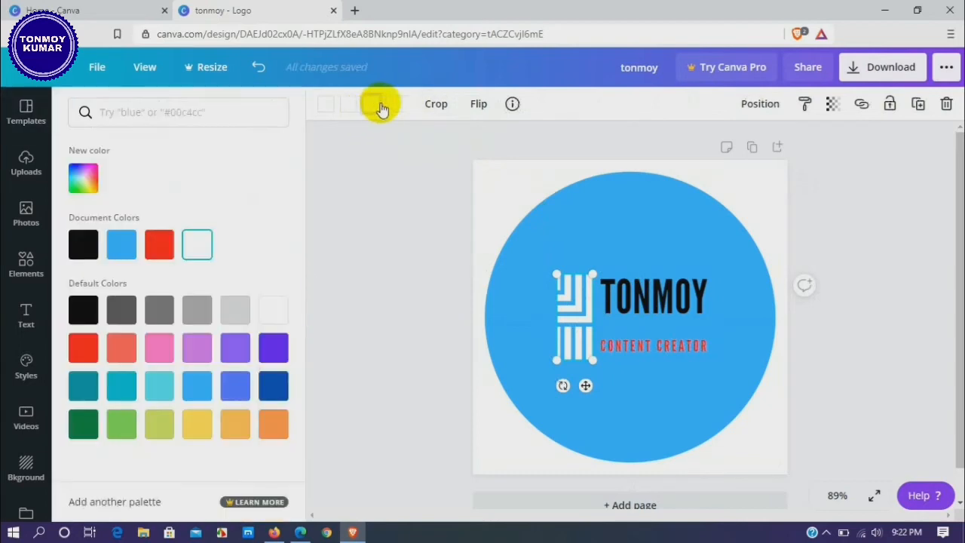
pyautogui.click(160, 243)
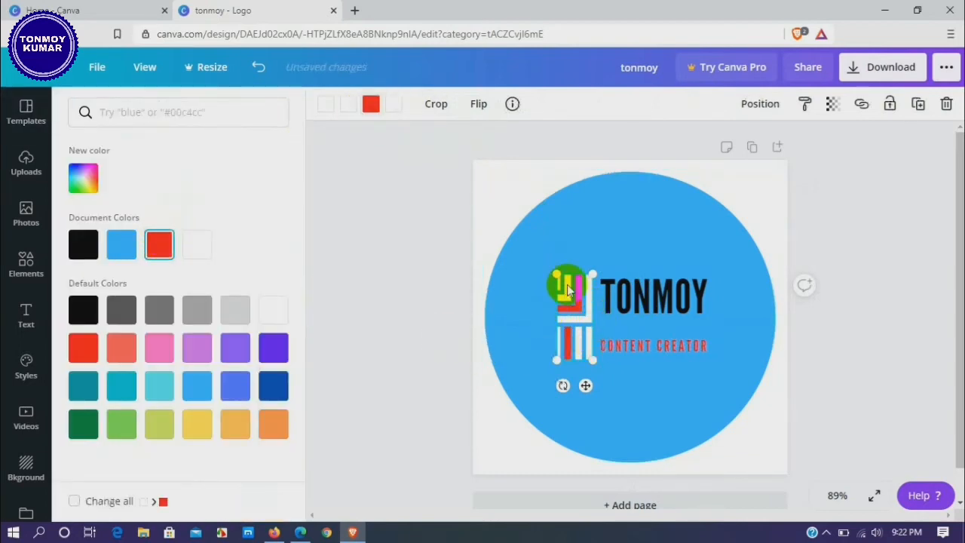
pyautogui.click(364, 112)
pyautogui.click(369, 109)
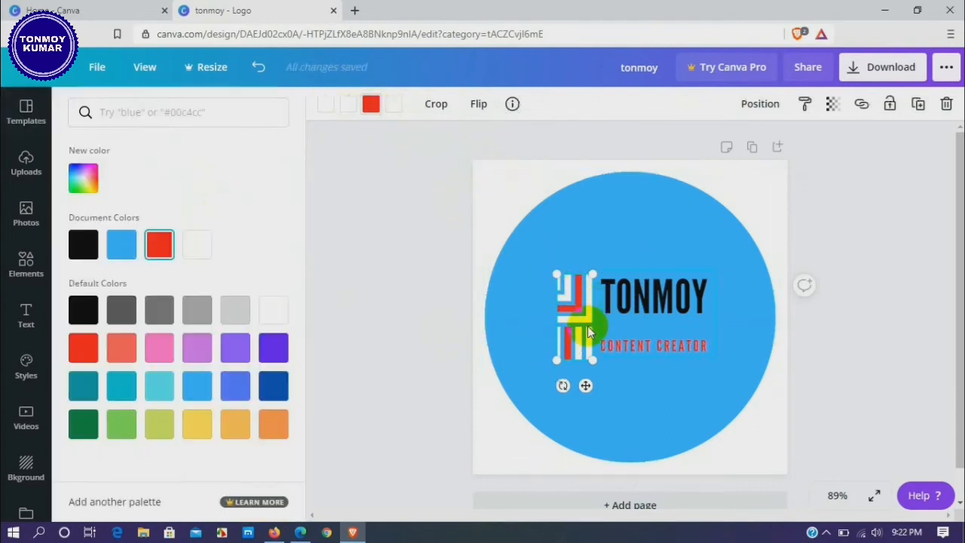
pyautogui.click(370, 104)
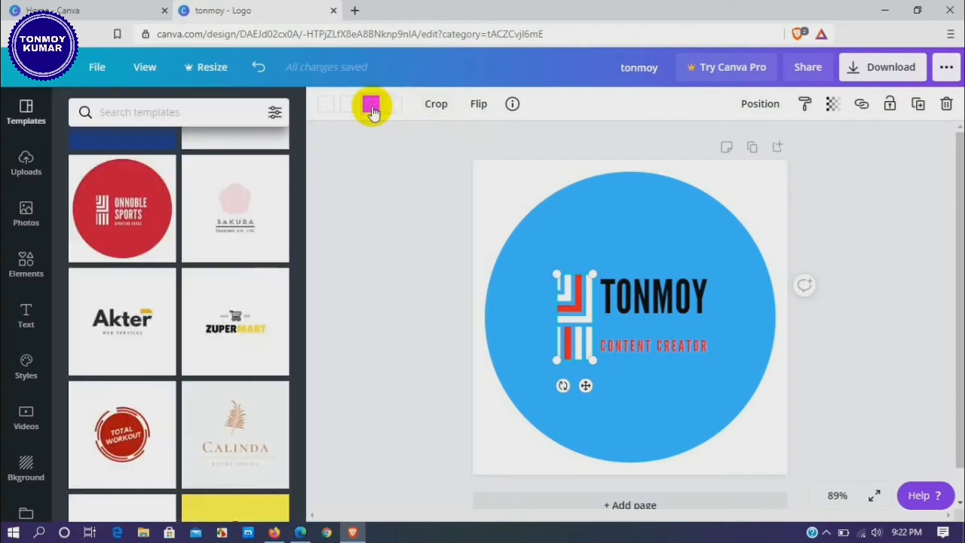
# Change the fourth color of the striped icon, trying the default pink, and set it to the default dark blue.
pyautogui.click(393, 106)
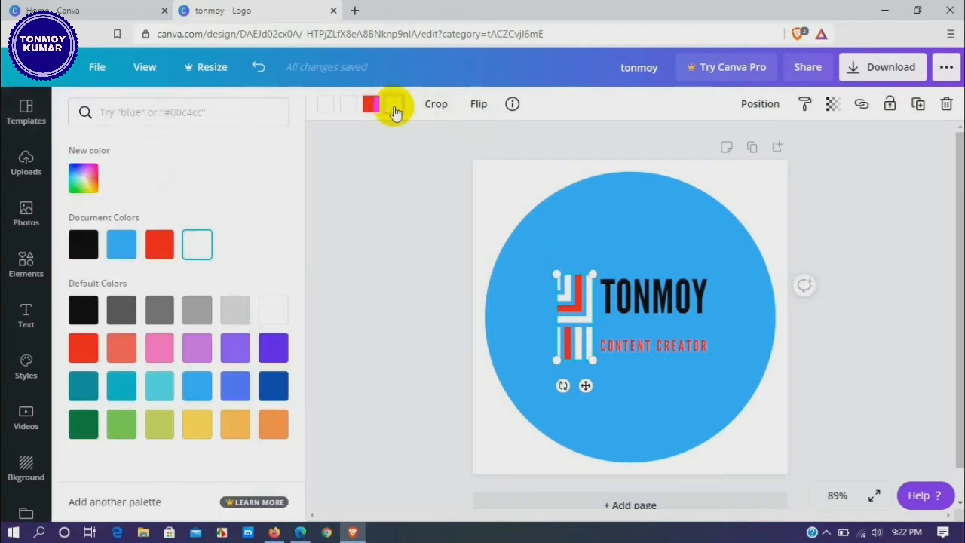
pyautogui.click(197, 345)
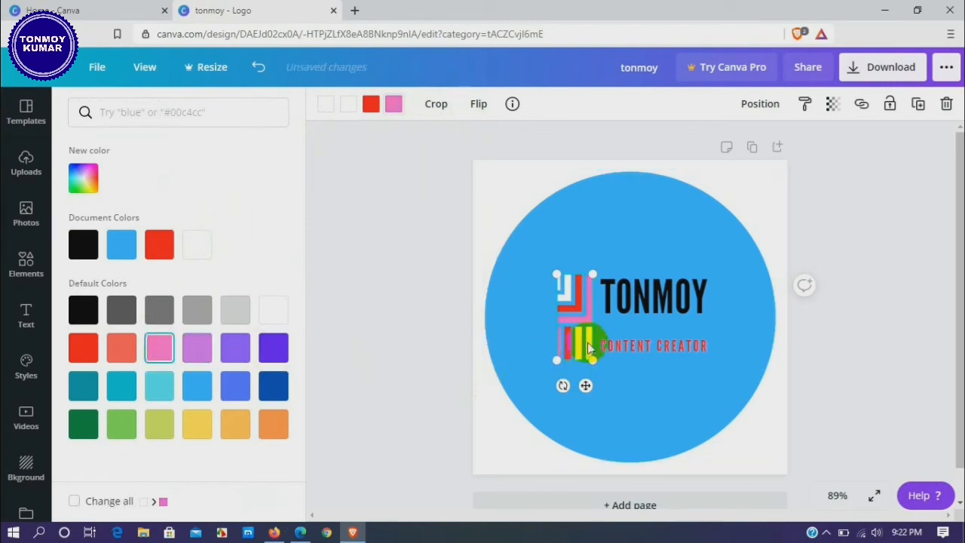
pyautogui.click(274, 381)
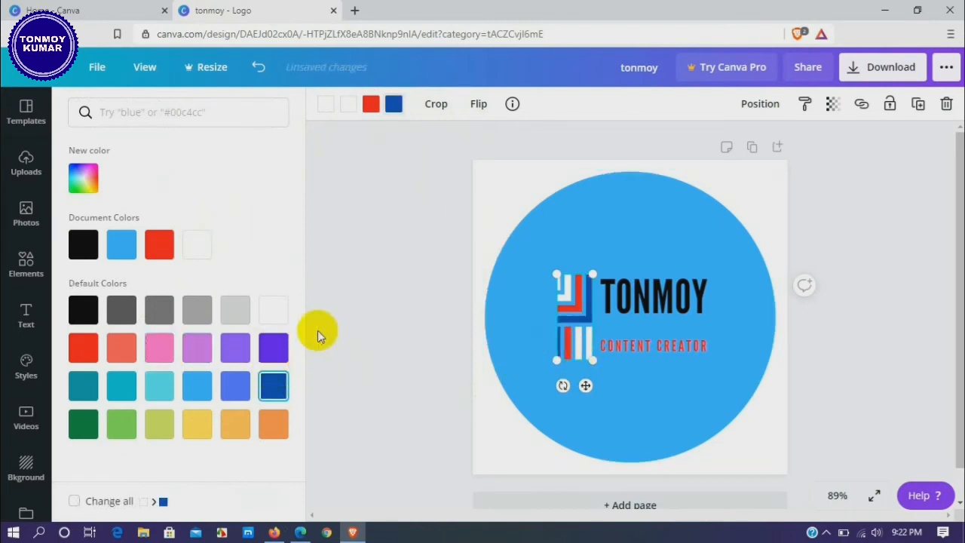
pyautogui.click(640, 379)
pyautogui.click(577, 323)
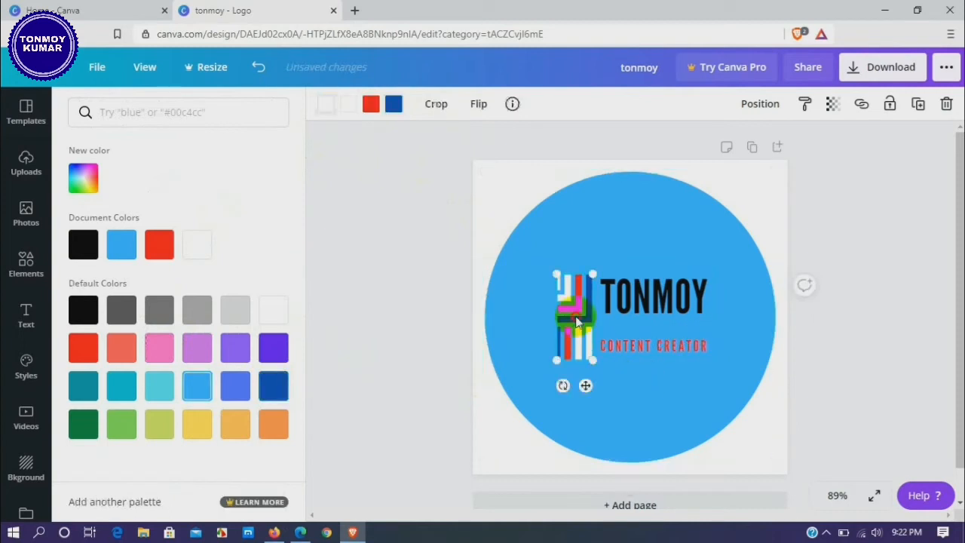
# Enlarge the text group toward the striped icon so that the name and tagline sit directly against it.
pyautogui.click(616, 369)
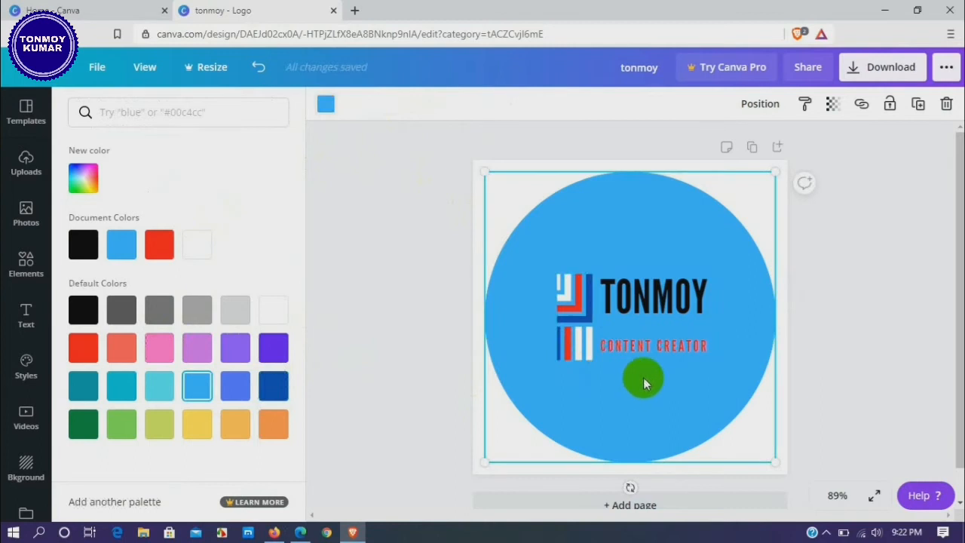
pyautogui.click(651, 350)
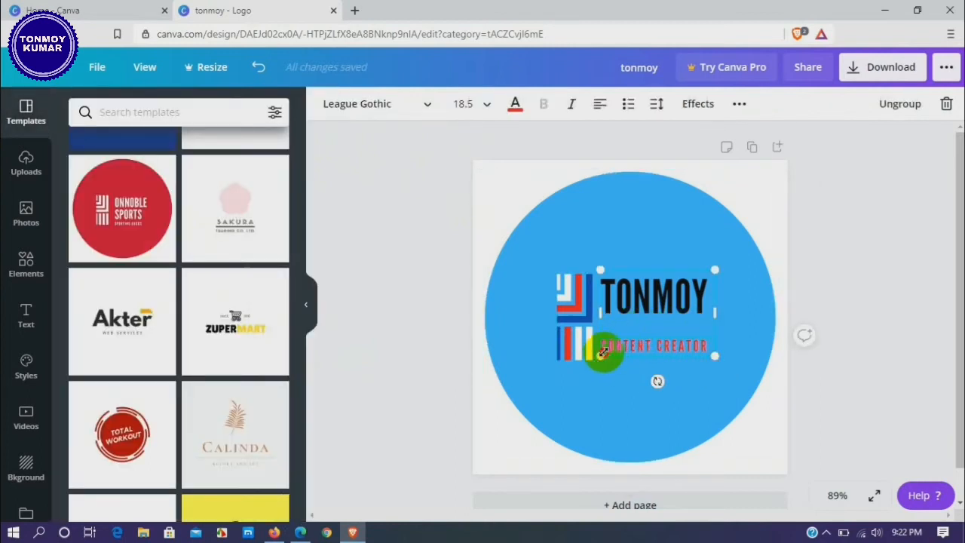
pyautogui.moveTo(603, 351)
pyautogui.mouseDown()
pyautogui.moveTo(610, 359)
pyautogui.moveTo(601, 341)
pyautogui.moveTo(575, 345)
pyautogui.moveTo(587, 352)
pyautogui.mouseUp()
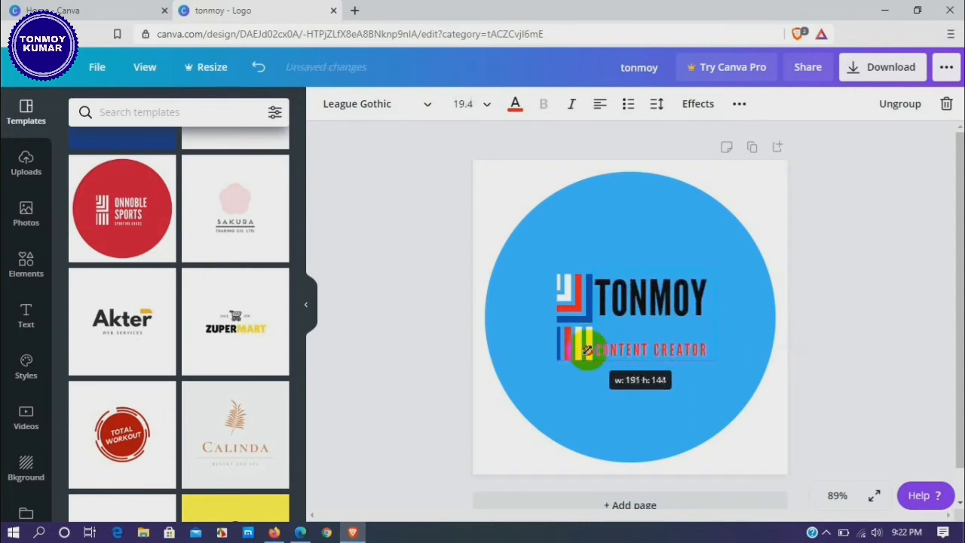
# Shrink the blue circle slightly and center it on the page behind the icon and text.
pyautogui.click(588, 393)
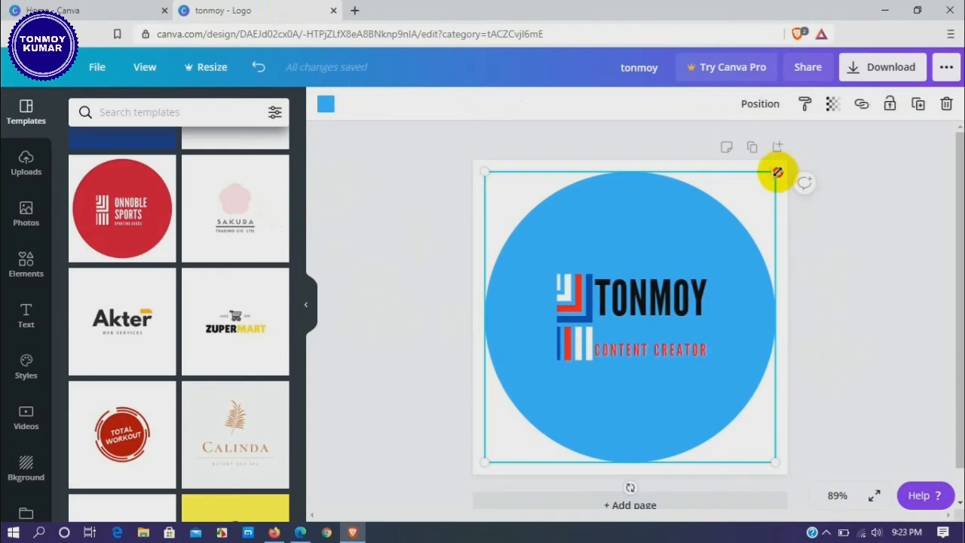
pyautogui.moveTo(777, 172); pyautogui.dragTo(756, 191)
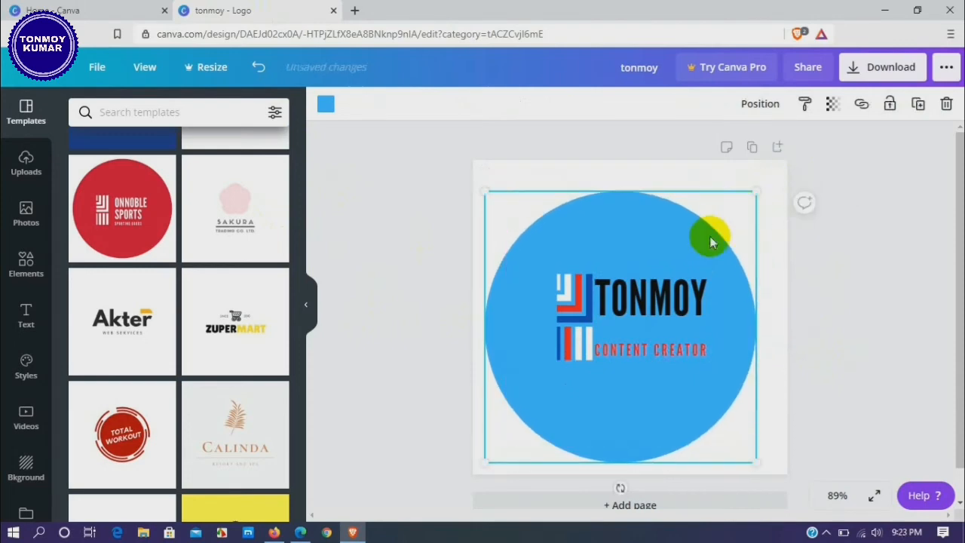
pyautogui.moveTo(709, 238); pyautogui.dragTo(719, 225)
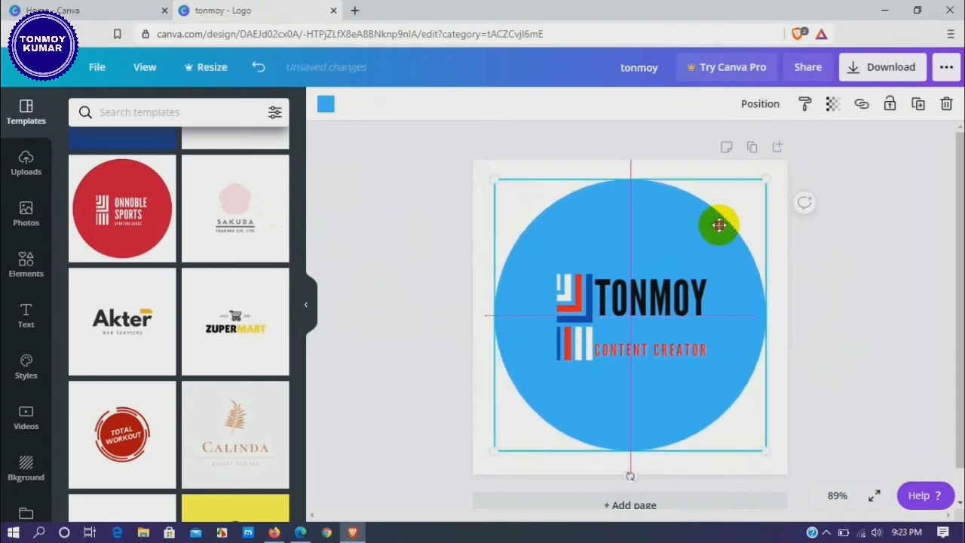
pyautogui.click(566, 176)
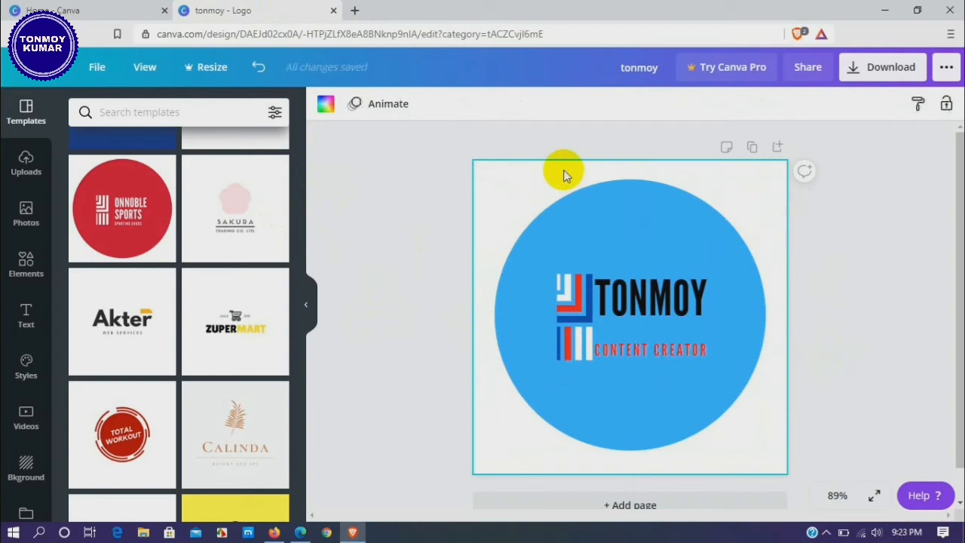
# Try the Shadow, Lift, Hollow, Splice and Echo effects on the name text and return it to None.
pyautogui.click(612, 308)
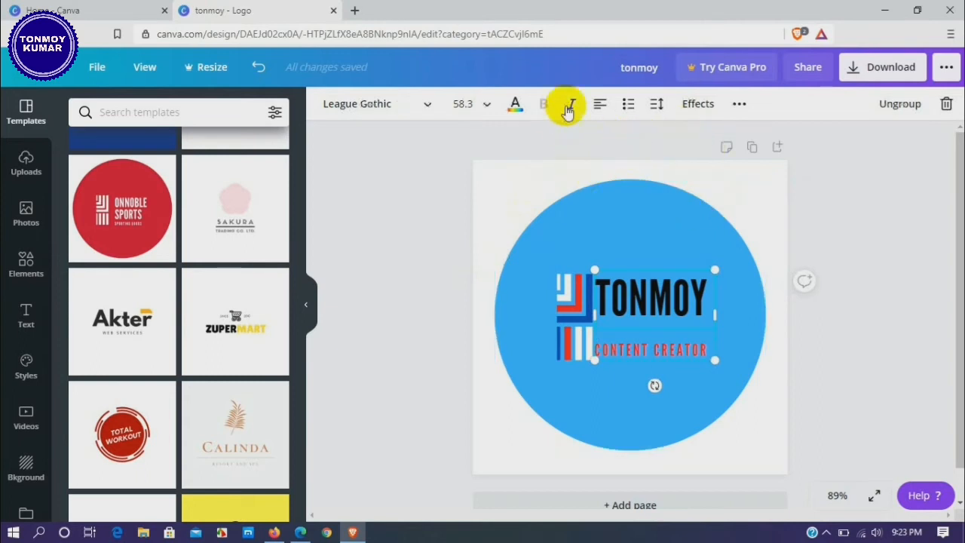
pyautogui.click(689, 108)
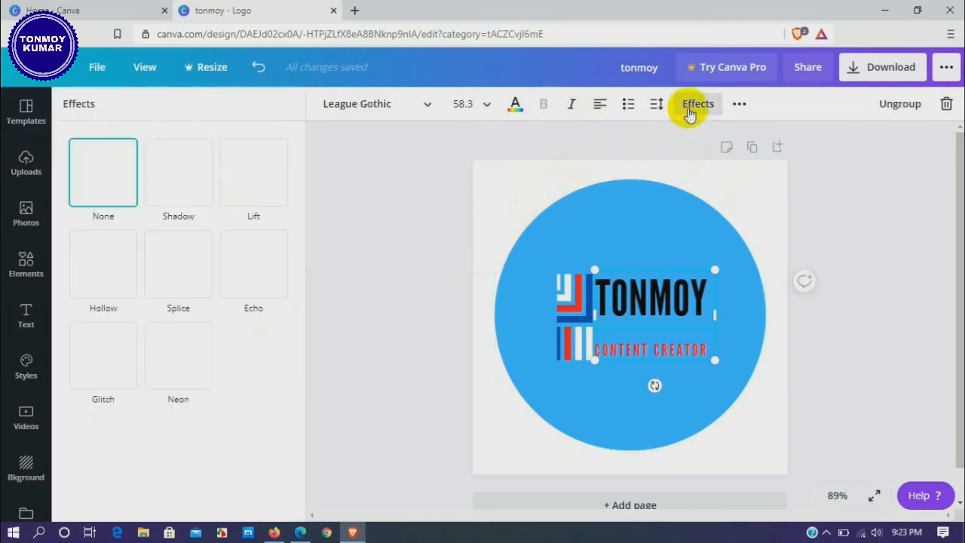
pyautogui.click(170, 175)
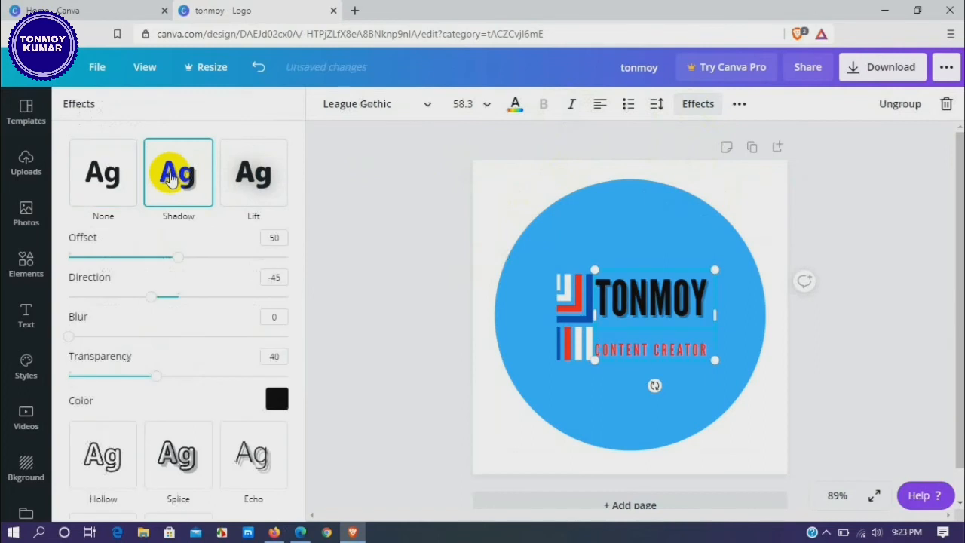
pyautogui.click(243, 185)
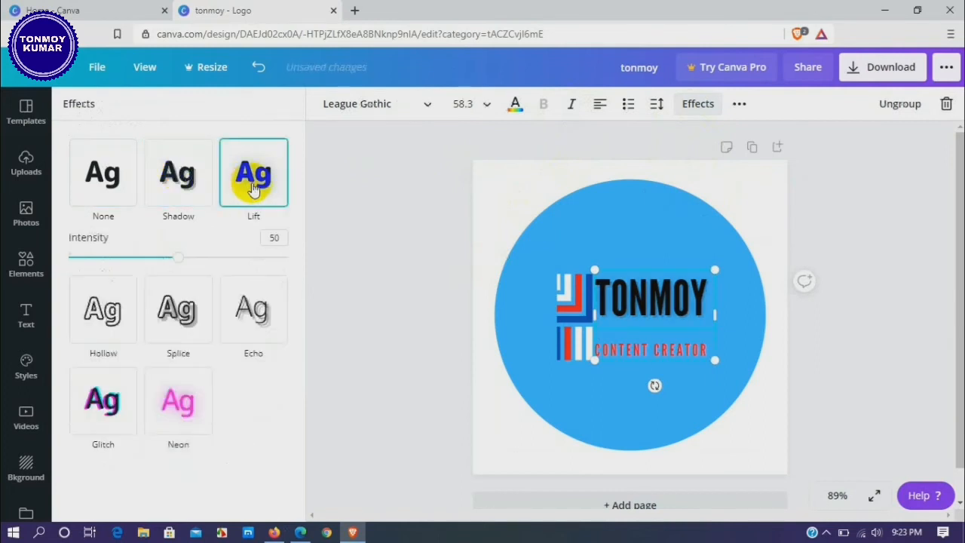
pyautogui.click(119, 321)
pyautogui.click(181, 265)
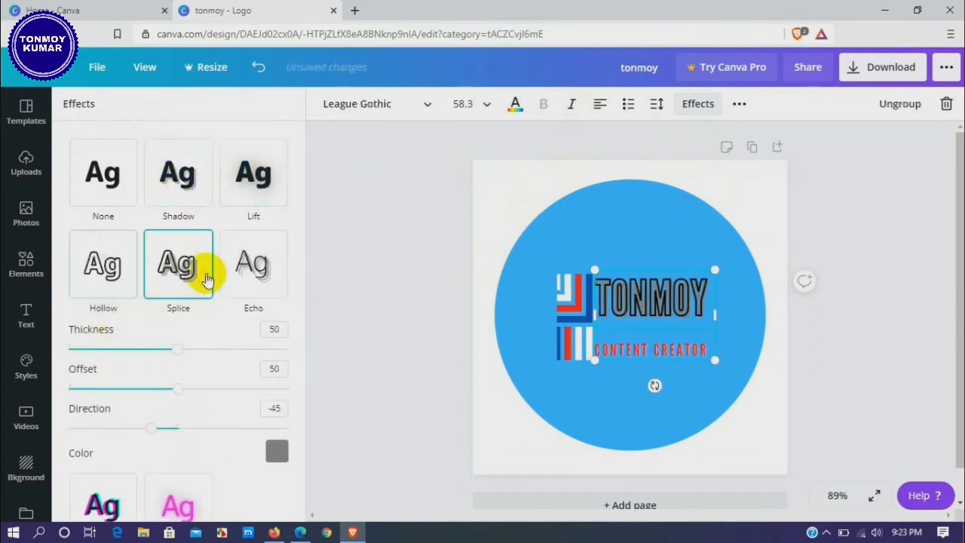
pyautogui.click(254, 262)
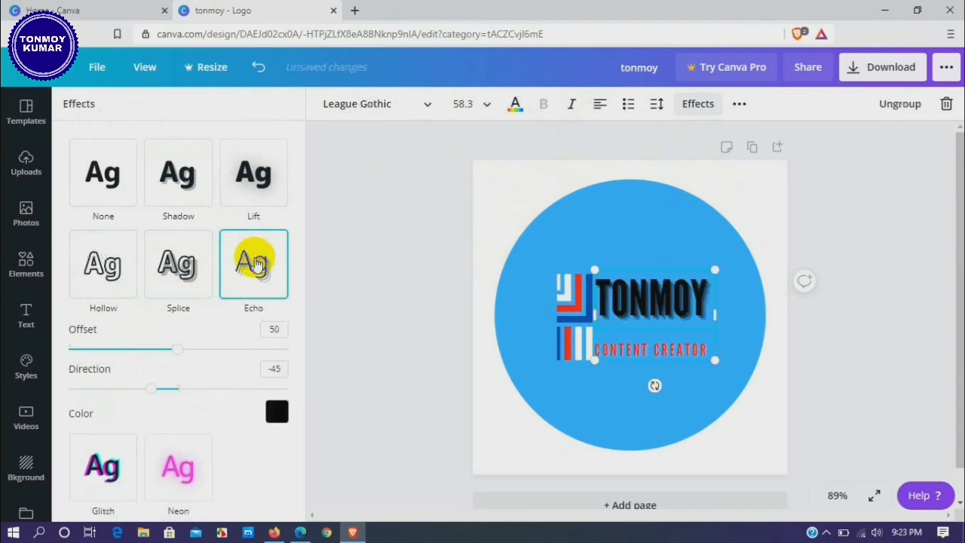
pyautogui.click(176, 261)
pyautogui.click(254, 175)
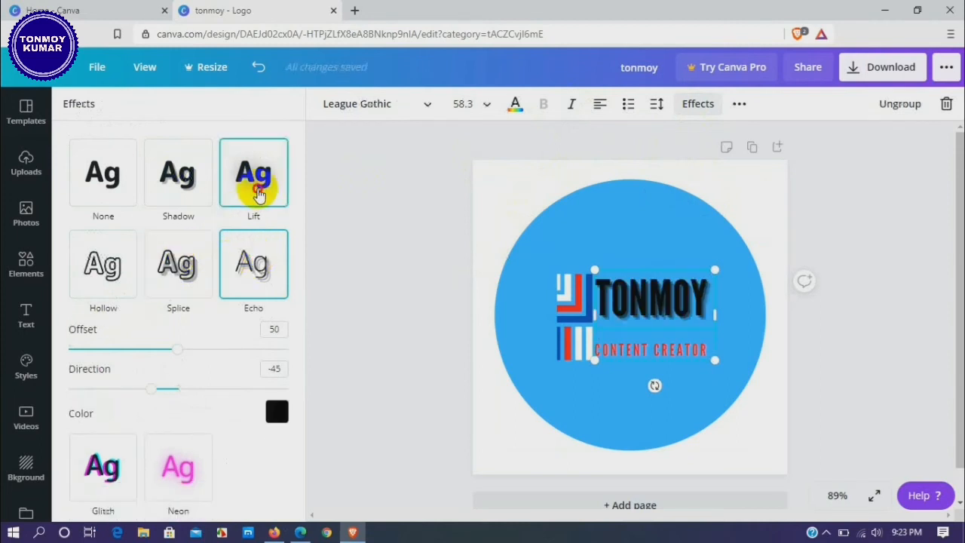
pyautogui.click(176, 173)
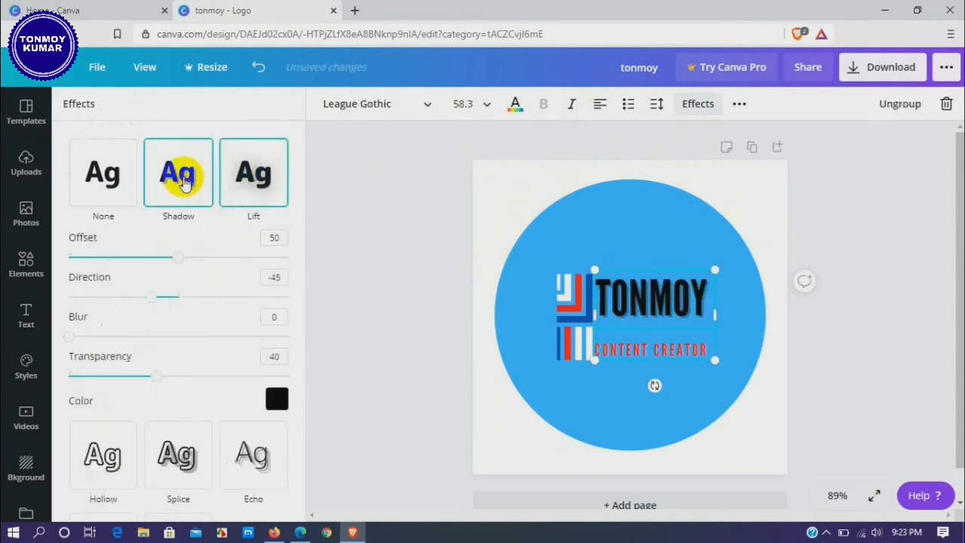
pyautogui.click(111, 173)
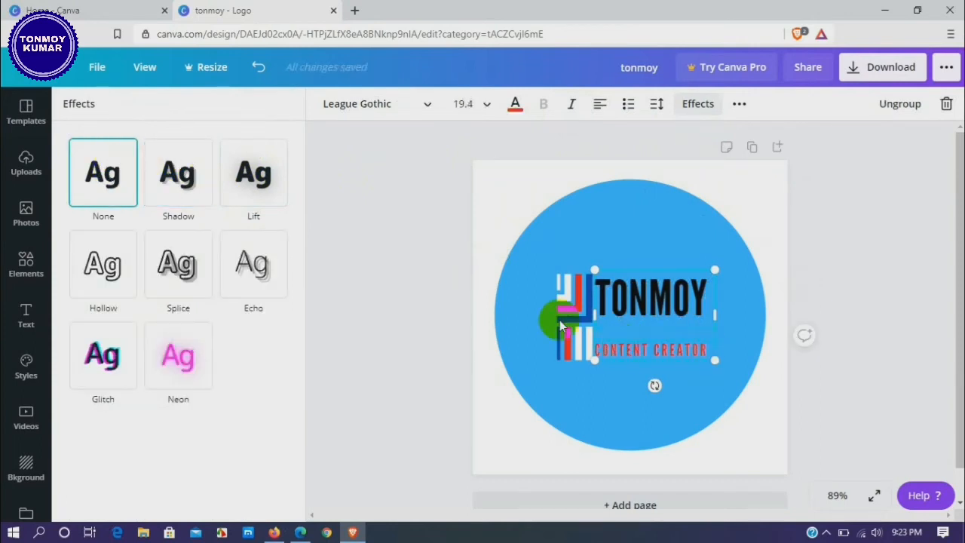
# Apply the Lift effect to the "CONTENT CREATOR" tagline after trying Echo, Splice, Hollow and Shadow.
pyautogui.click(243, 256)
pyautogui.click(175, 261)
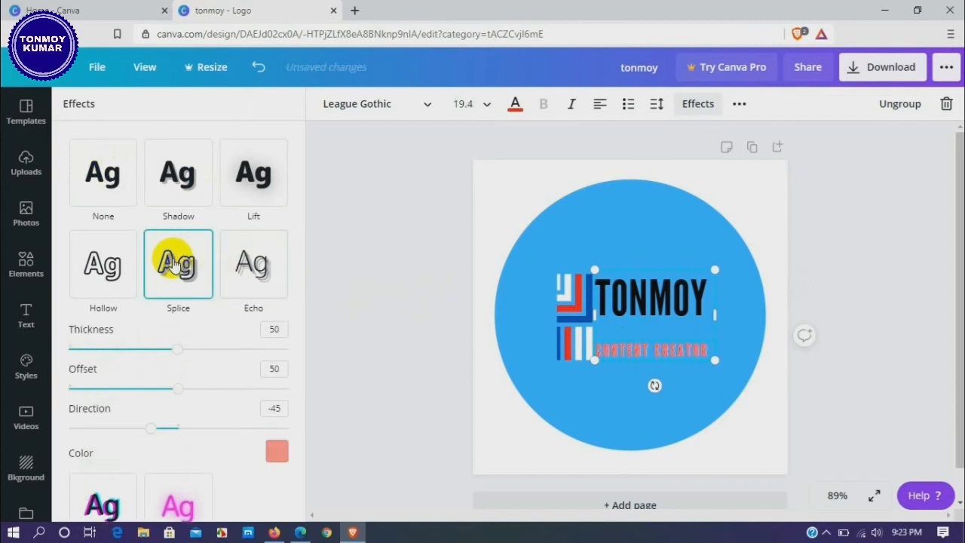
pyautogui.click(115, 273)
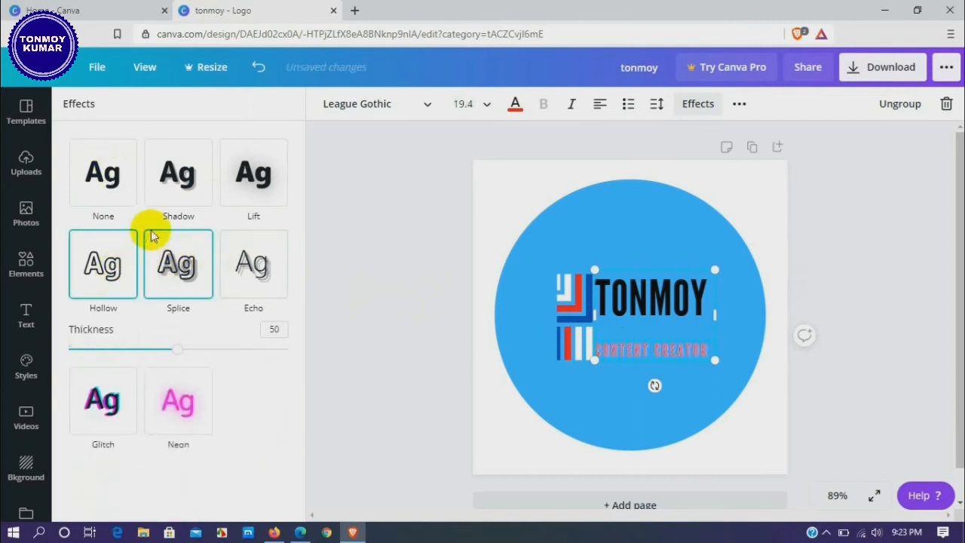
pyautogui.click(177, 194)
pyautogui.click(257, 175)
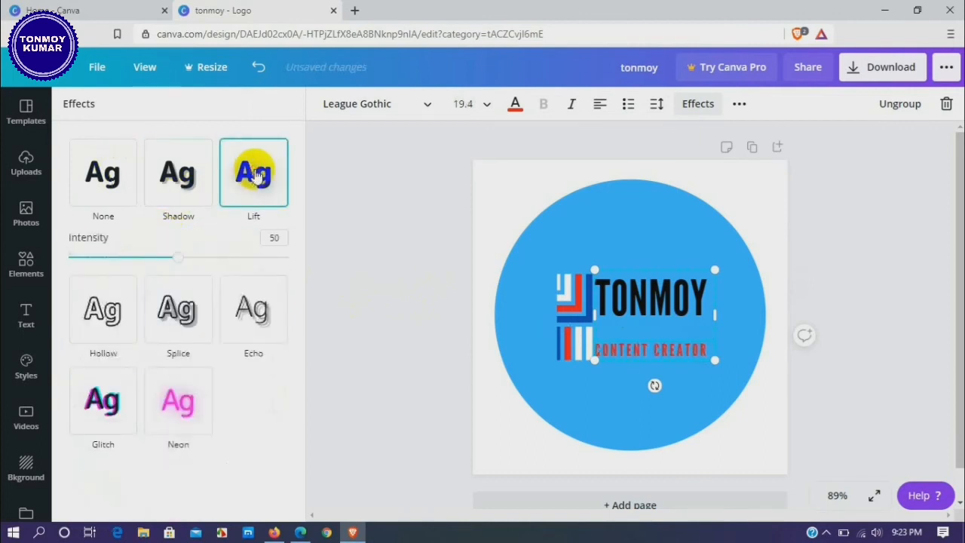
pyautogui.click(651, 229)
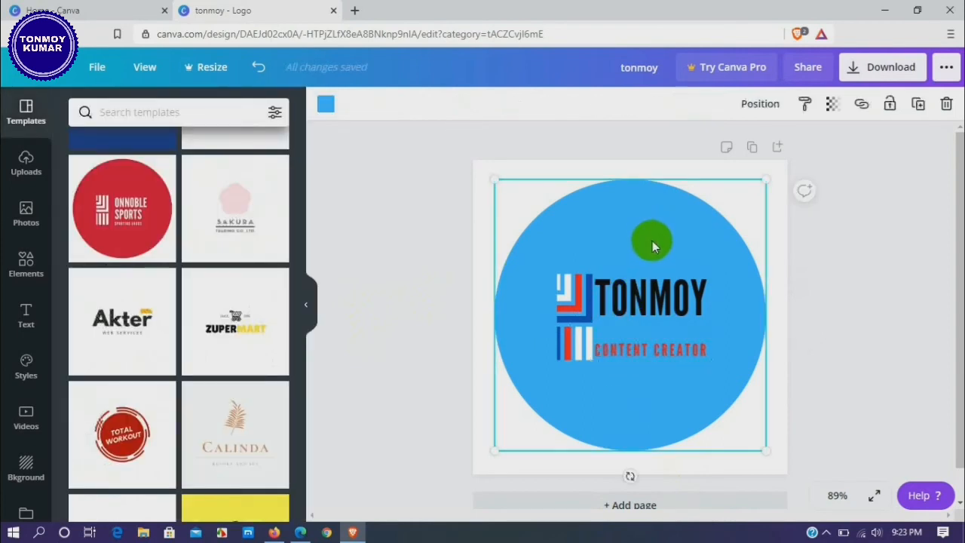
# Try lowercase lettering on the name text, return it to uppercase, and view its layering and page alignment options.
pyautogui.click(627, 298)
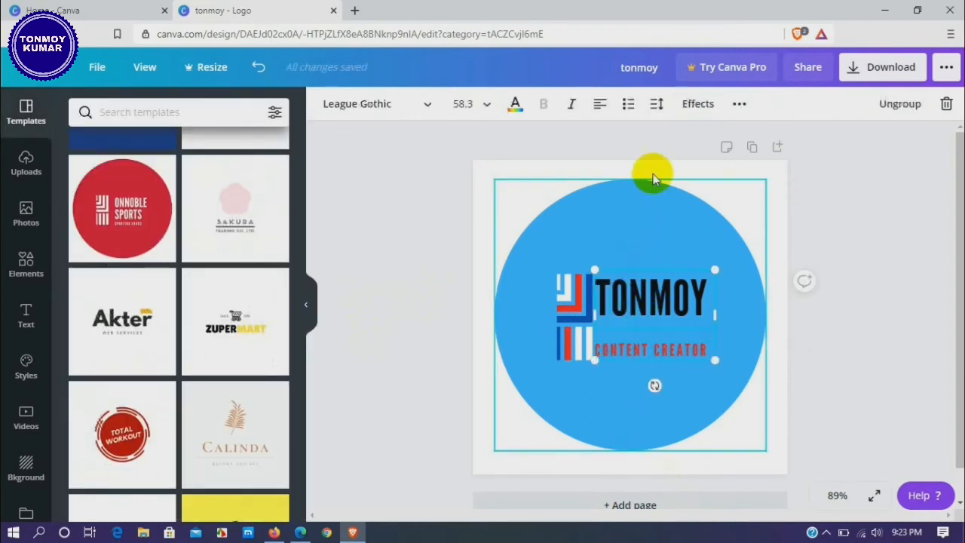
pyautogui.click(740, 103)
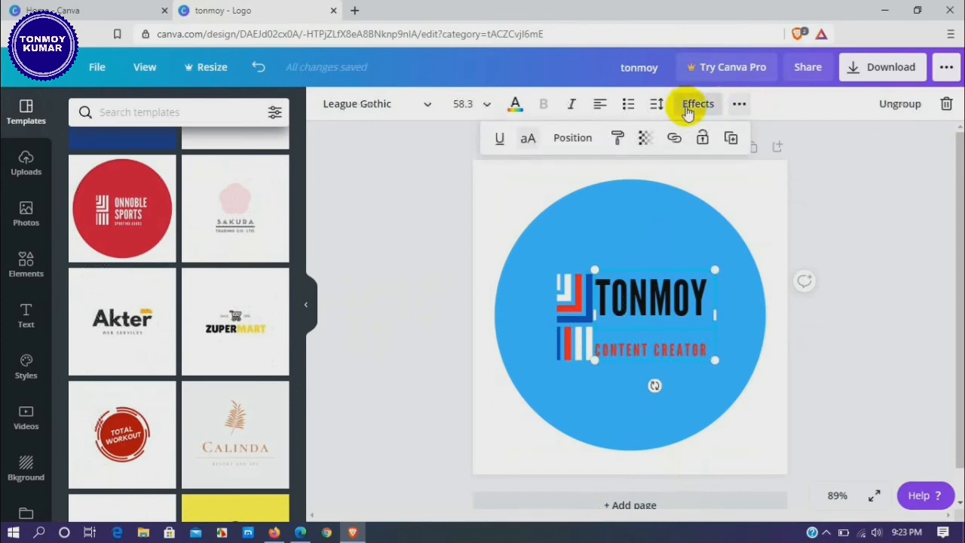
pyautogui.click(504, 140)
pyautogui.click(528, 140)
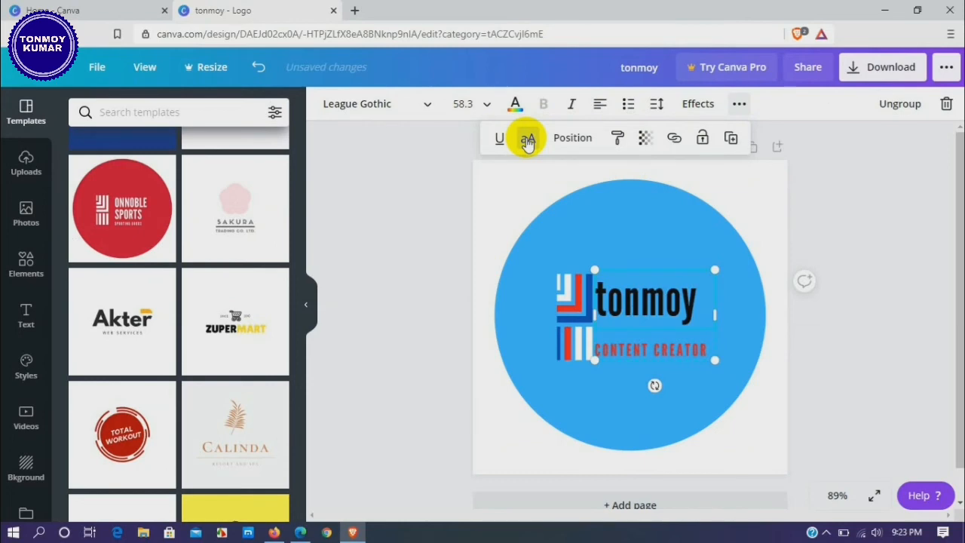
pyautogui.click(527, 140)
pyautogui.click(528, 140)
pyautogui.click(527, 140)
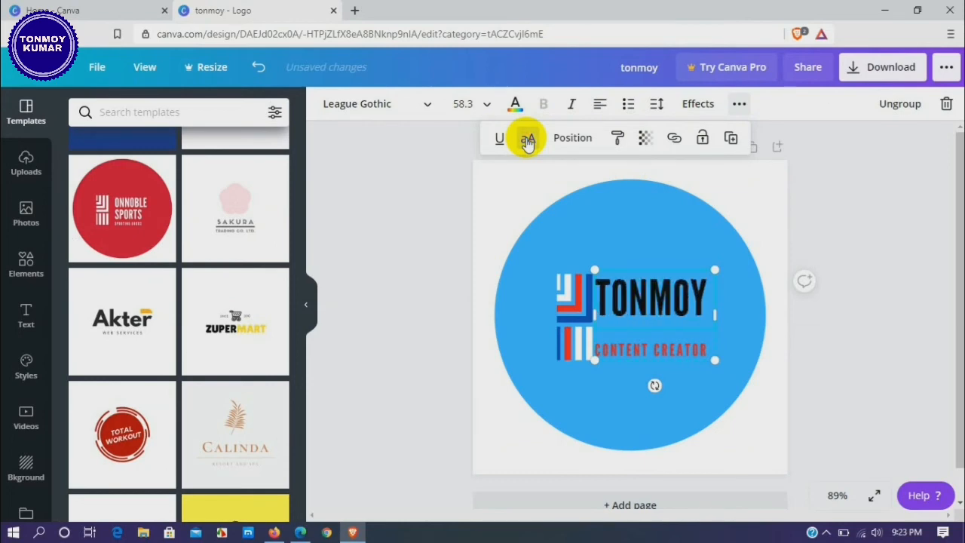
pyautogui.click(574, 138)
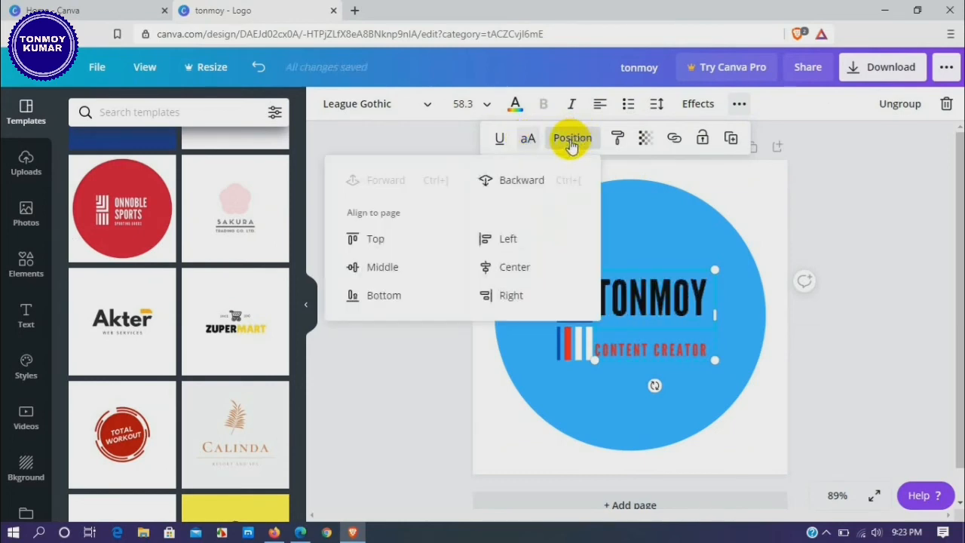
pyautogui.click(573, 142)
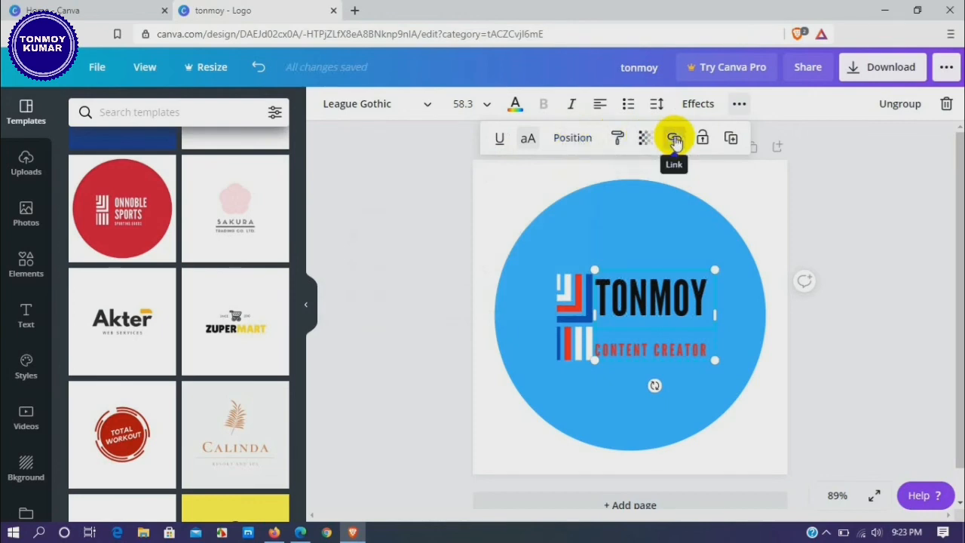
pyautogui.click(736, 106)
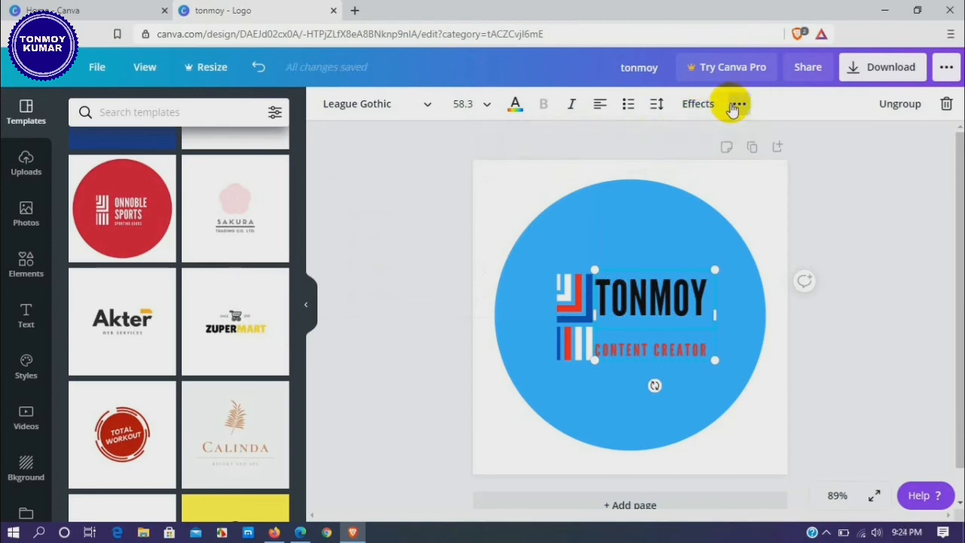
# Try italic on the name text and turn it off again.
pyautogui.click(575, 107)
pyautogui.click(575, 107)
pyautogui.click(575, 107)
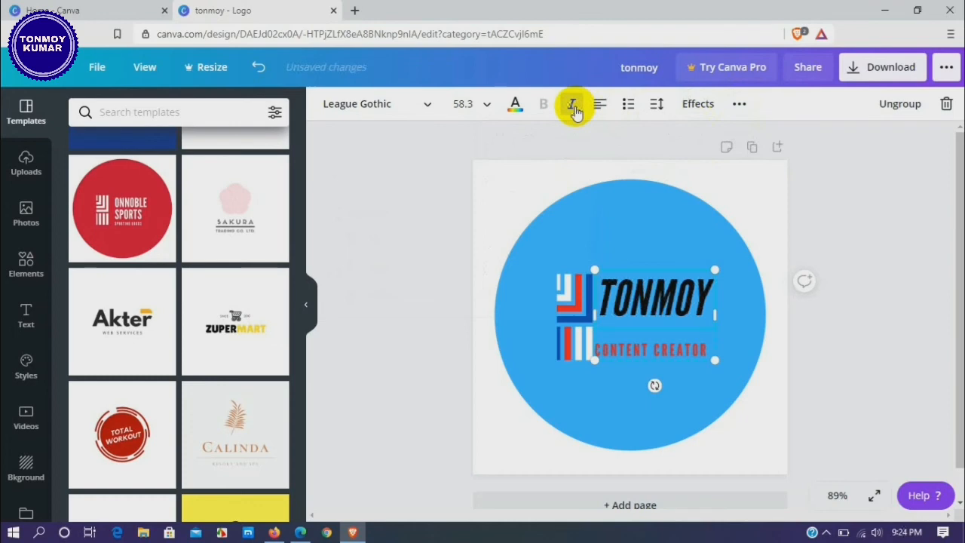
pyautogui.click(574, 107)
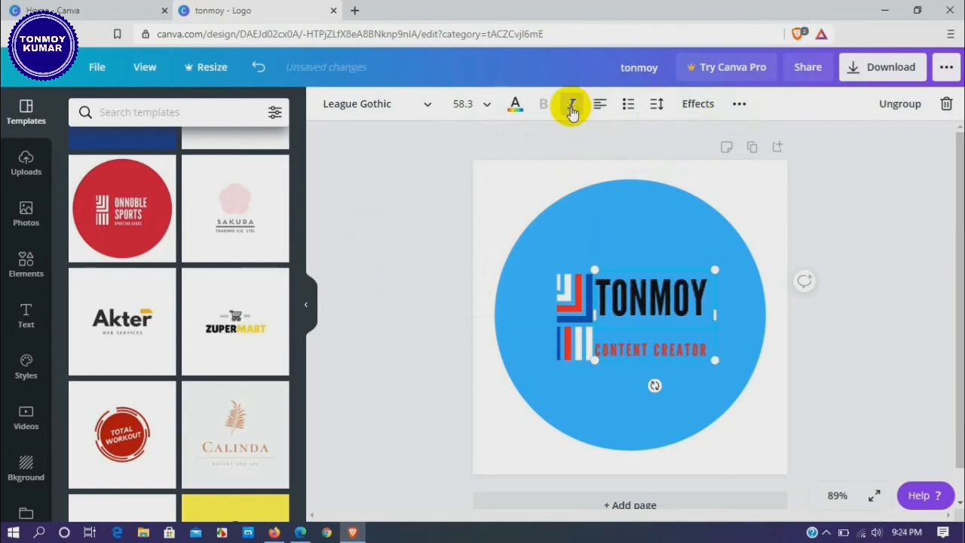
# Set the name text's font size to 56 after trying 80, 72 and 64.
pyautogui.click(487, 107)
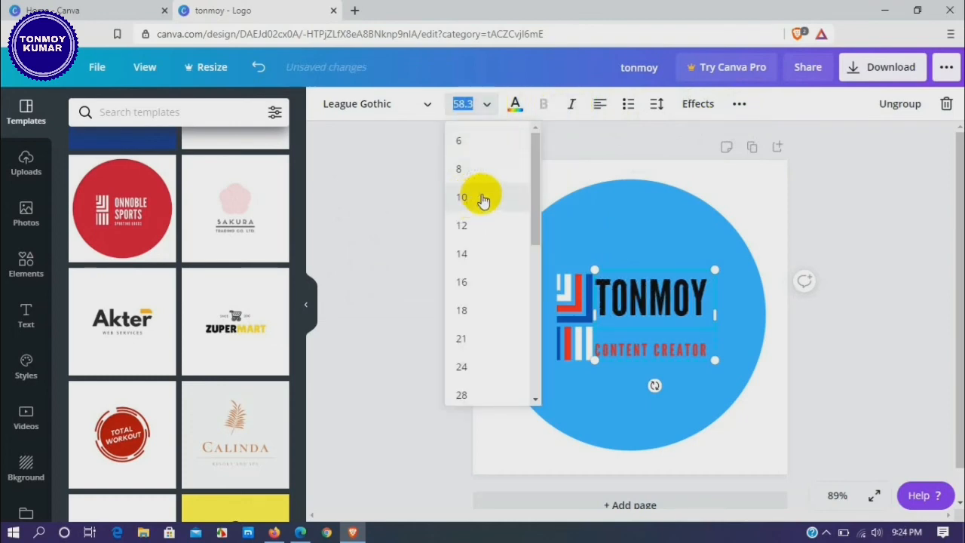
pyautogui.scroll(-5, 483, 198)
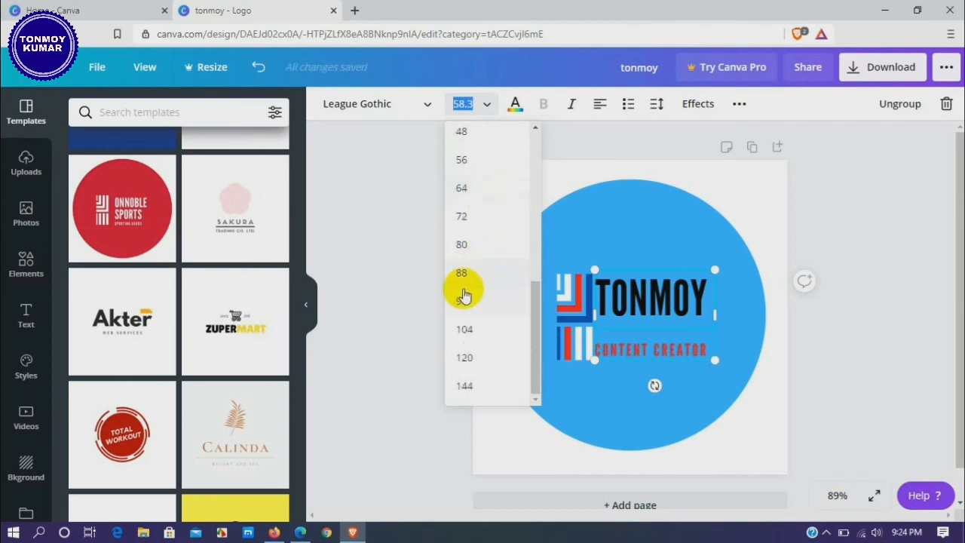
pyautogui.click(472, 247)
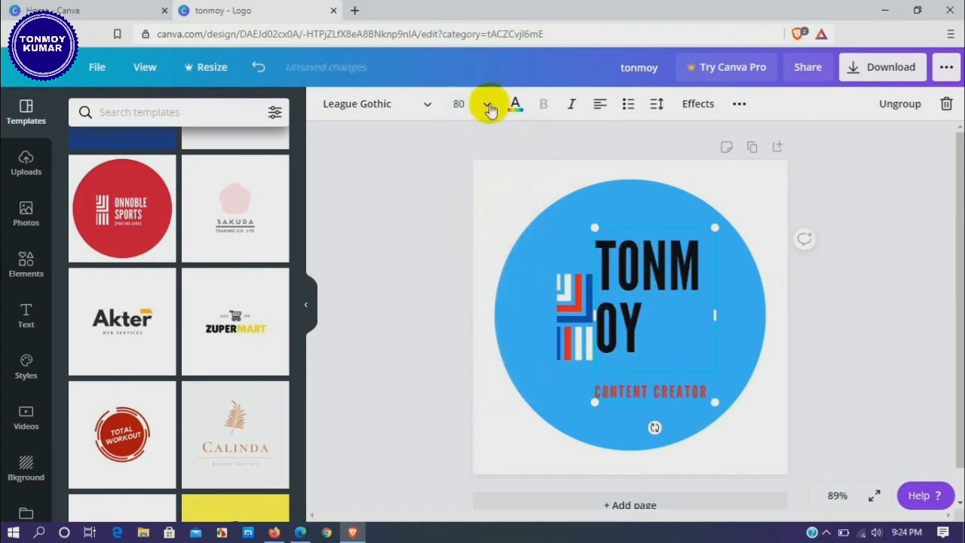
pyautogui.click(475, 104)
pyautogui.click(472, 238)
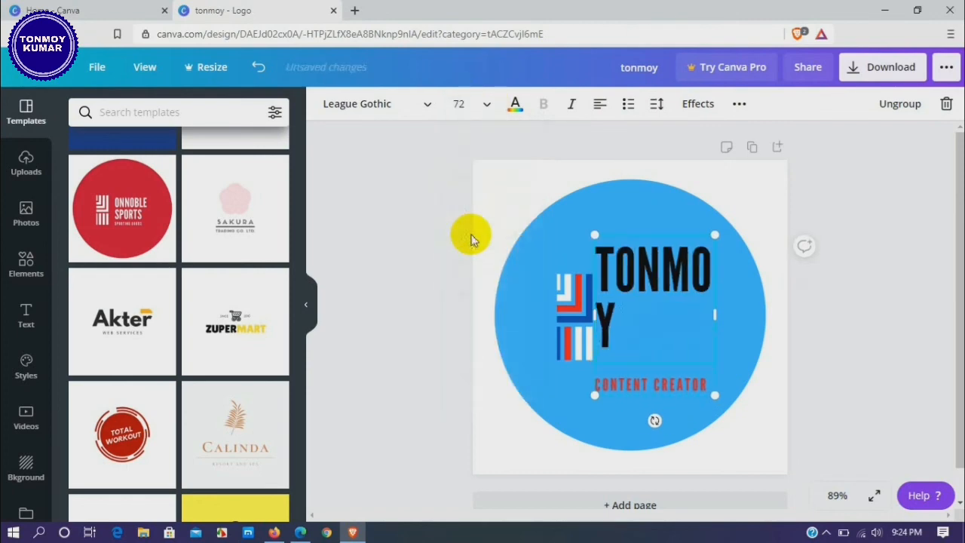
pyautogui.click(485, 107)
pyautogui.click(472, 234)
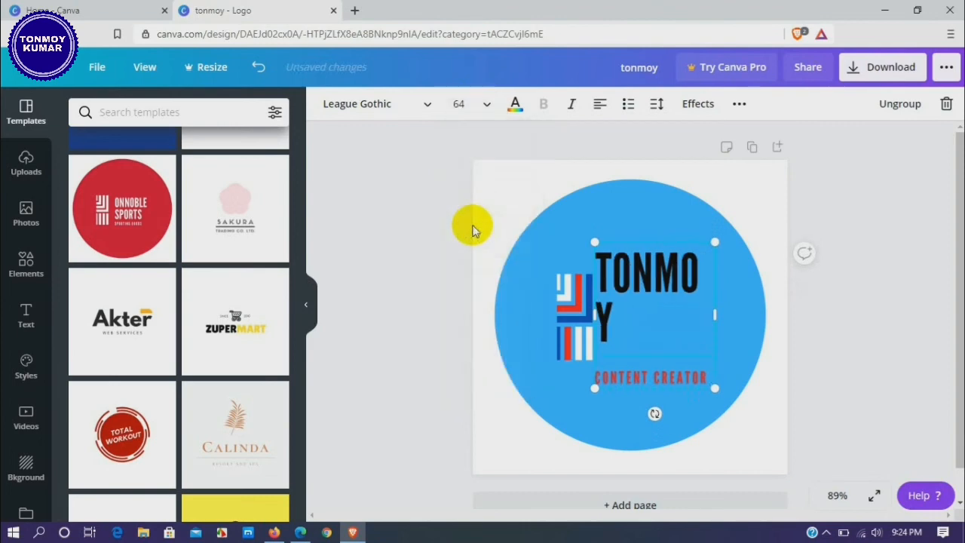
pyautogui.click(486, 106)
pyautogui.click(469, 234)
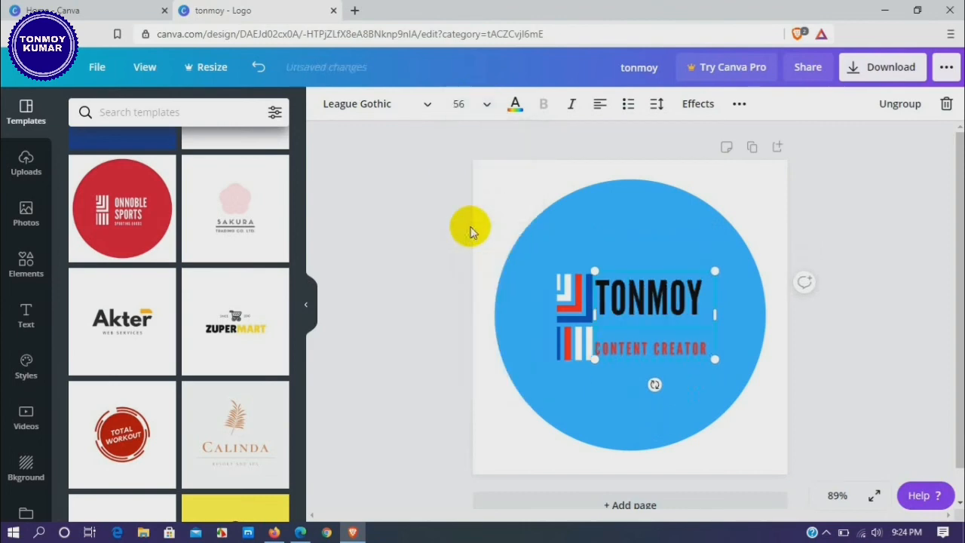
# Download the finished logo with PNG as the file type, leaving the transparent background and compression options off.
pyautogui.click(604, 197)
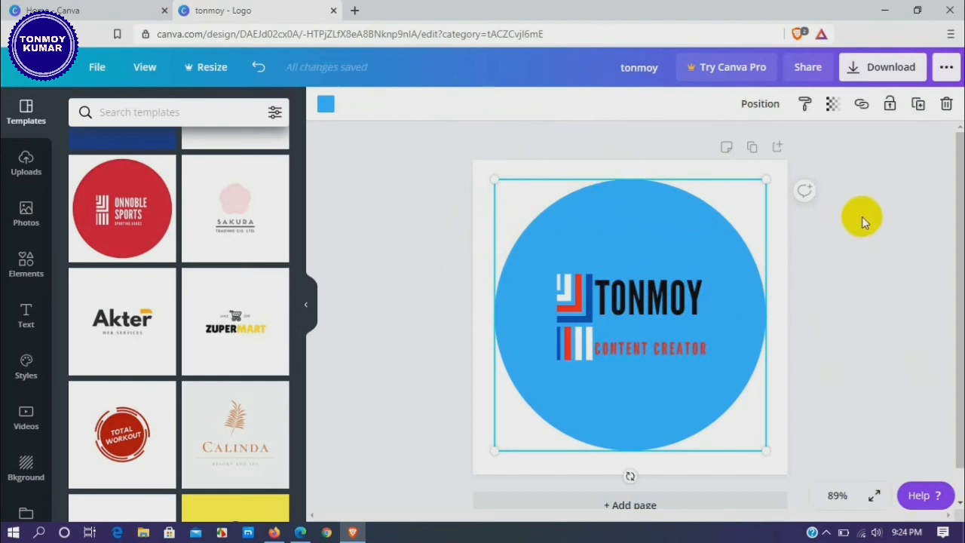
pyautogui.click(879, 73)
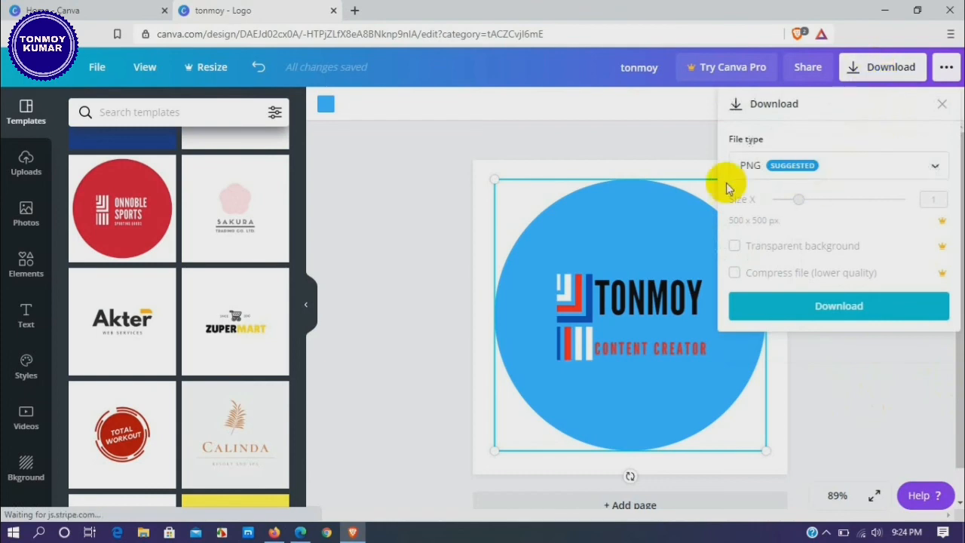
pyautogui.click(937, 169)
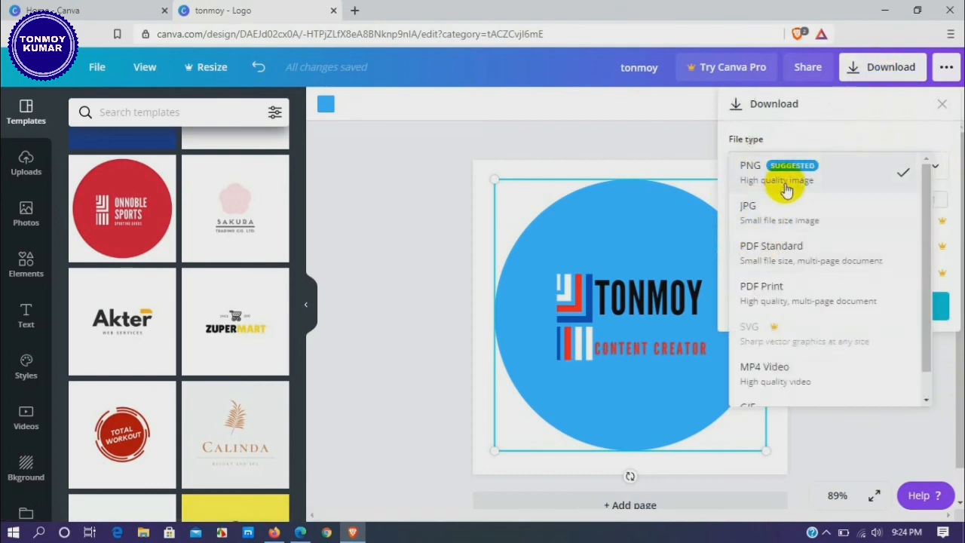
pyautogui.click(914, 175)
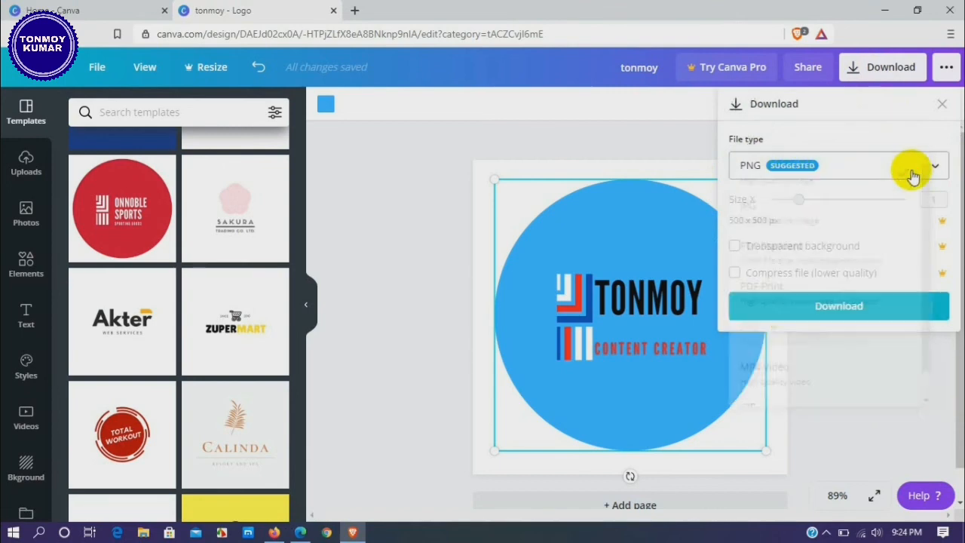
pyautogui.click(837, 311)
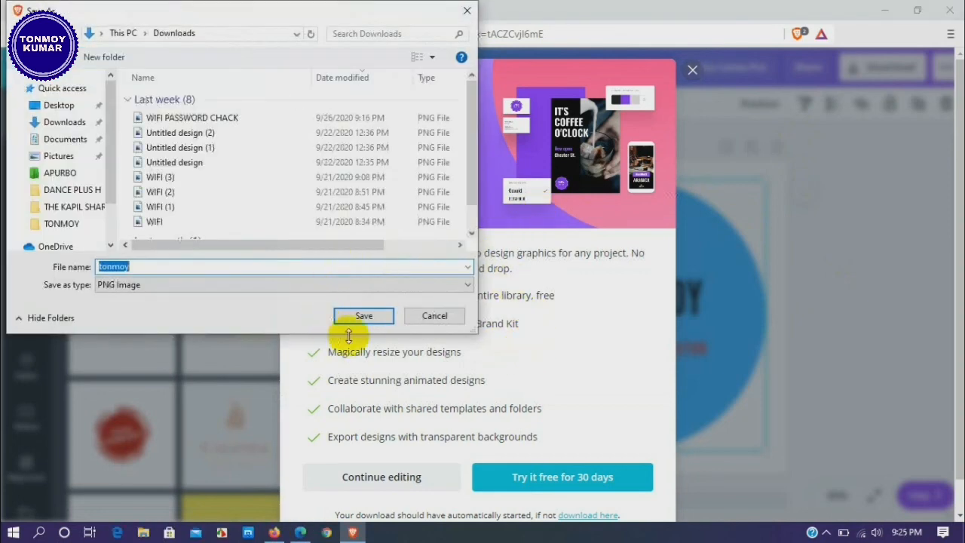
# Save the PNG to the Desktop folder under its suggested file name and dismiss the Canva Pro trial offer.
pyautogui.click(30, 103)
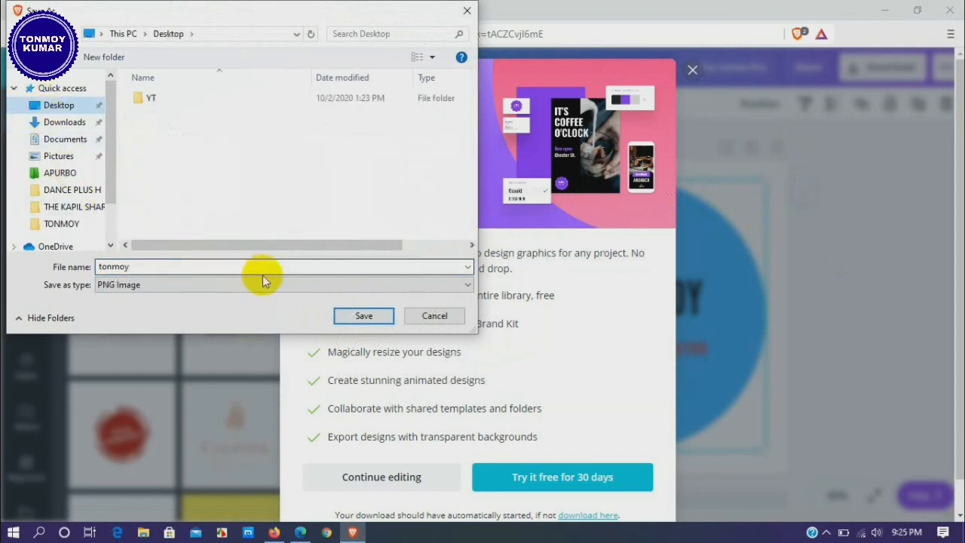
pyautogui.click(361, 317)
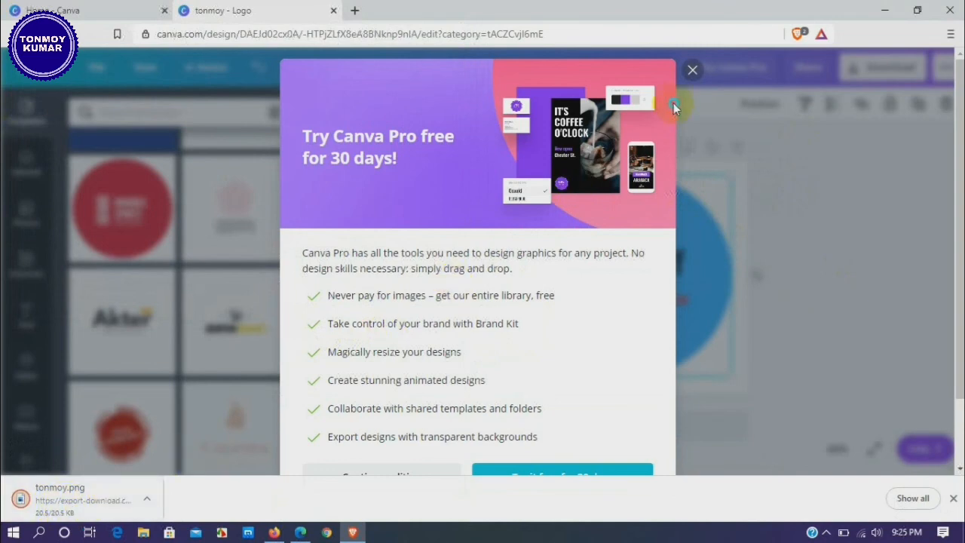
pyautogui.rightClick(657, 119)
pyautogui.click(687, 72)
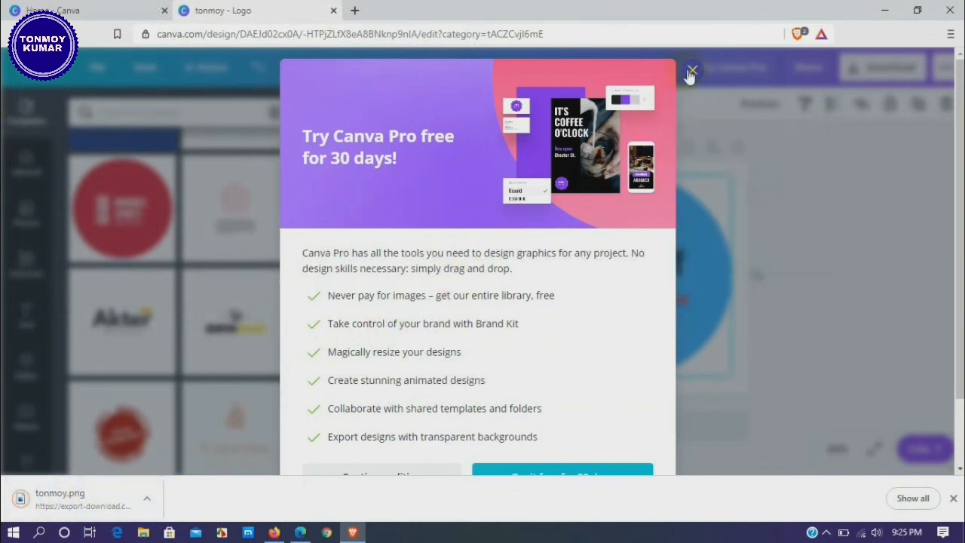
pyautogui.click(689, 72)
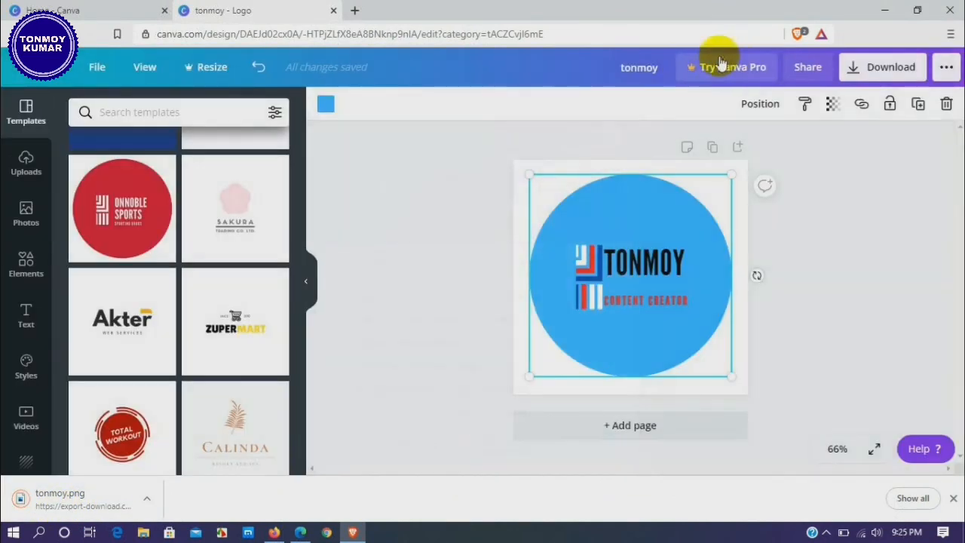
# Switch to the Windows desktop, move the saved logo image above the wallpaper's lettering, and open it for viewing.
pyautogui.click(883, 10)
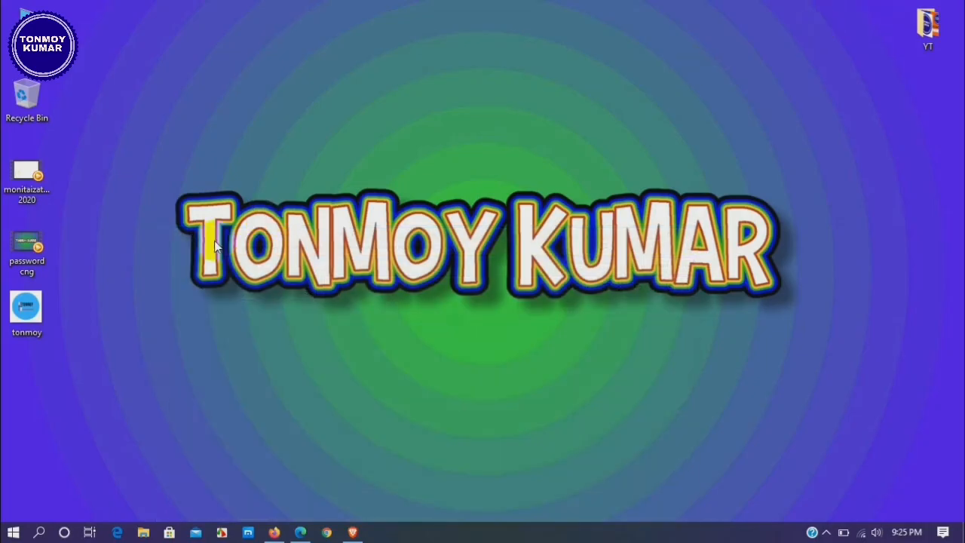
pyautogui.moveTo(29, 311); pyautogui.dragTo(452, 177)
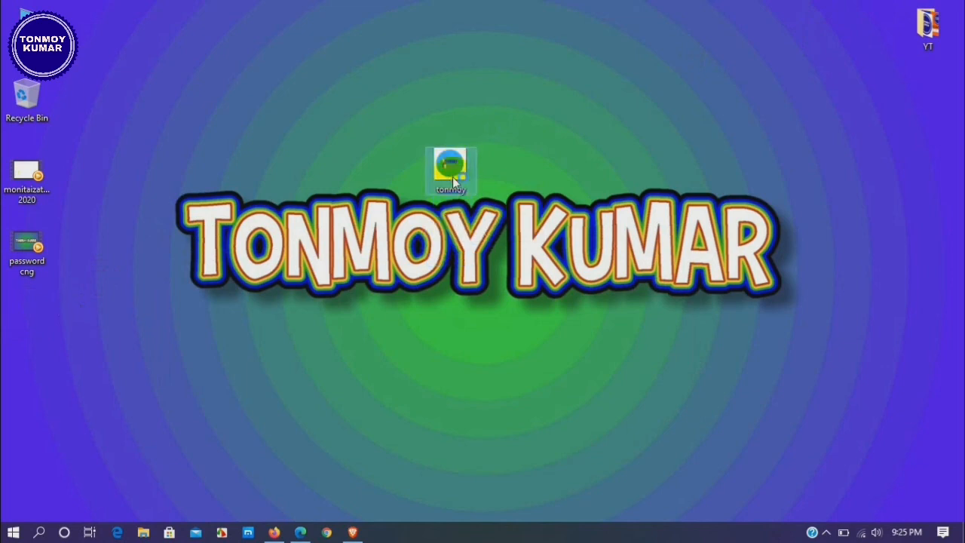
pyautogui.doubleClick(450, 177)
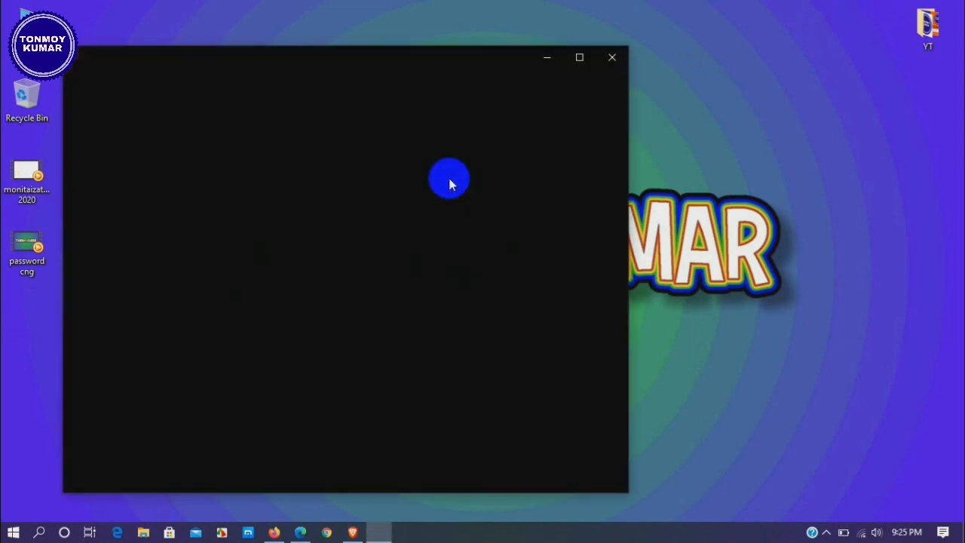